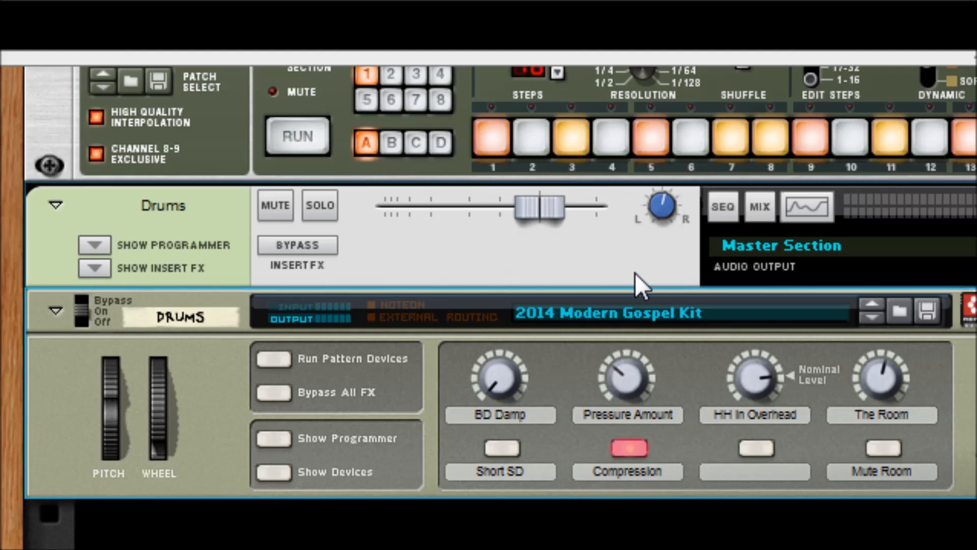
- Show the devices inside the Drums Combinator and look through its RDK mixer, NN-XT samplers and PEQ-2 equalizers
left_click(497, 383)
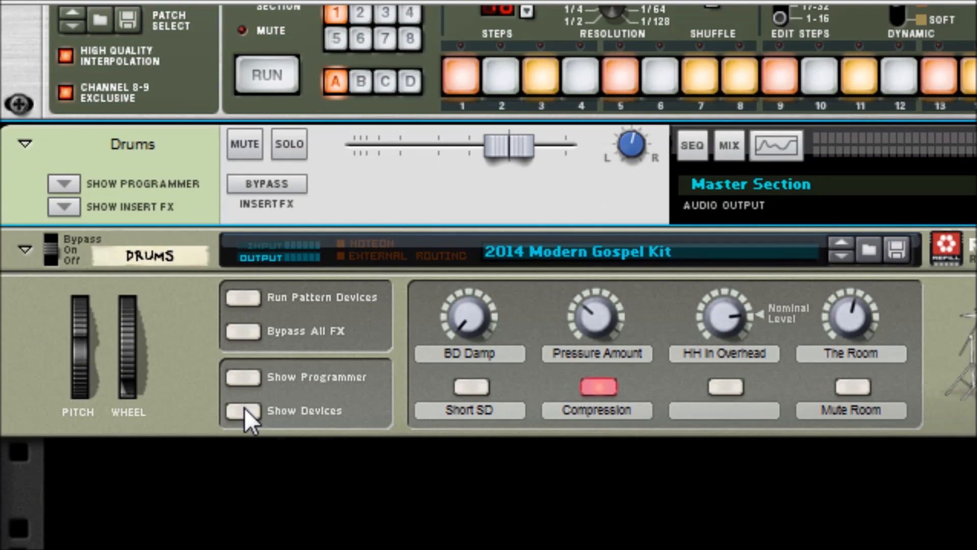
left_click(89, 471)
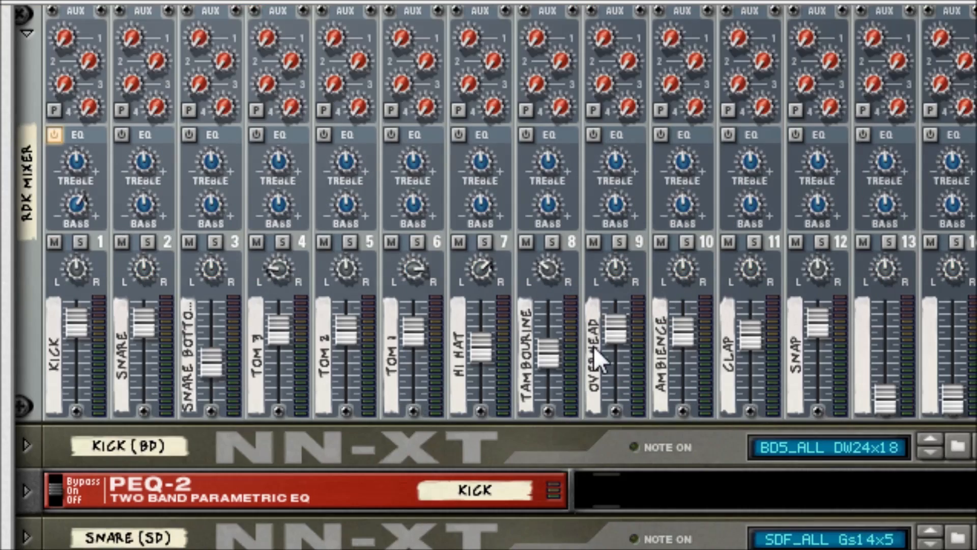
scroll(594, 346, "down", 2)
scroll(586, 340, "down", 4)
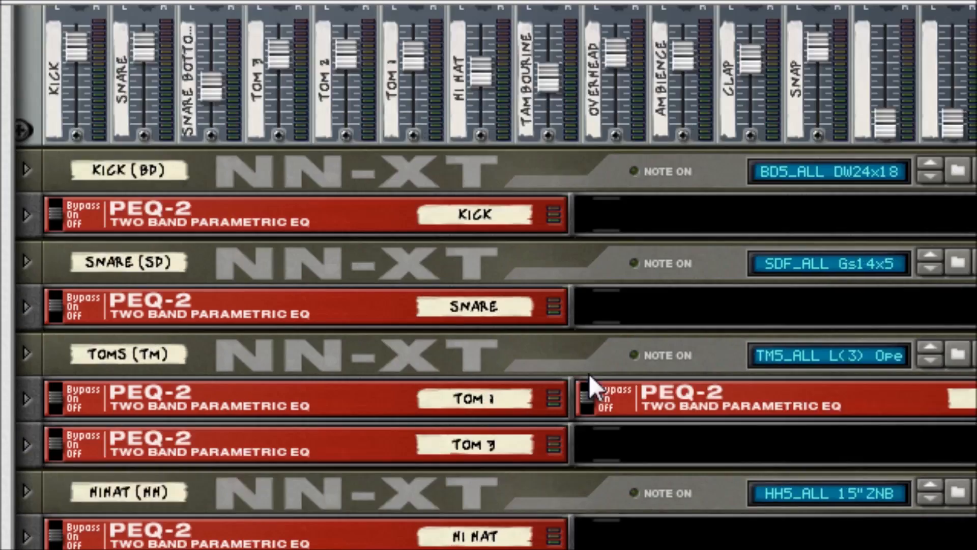
scroll(588, 387, "down", 12)
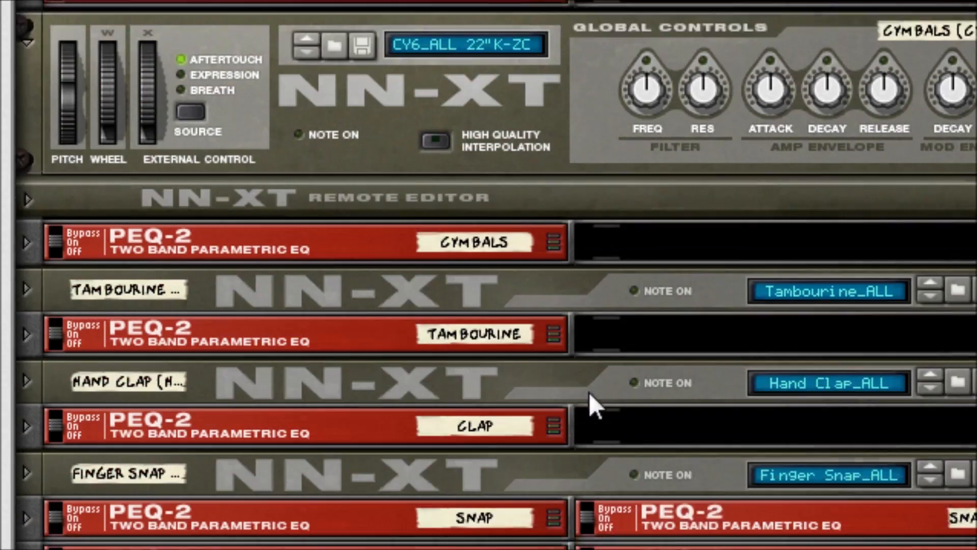
scroll(590, 393, "down", 2)
scroll(615, 251, "up", 13)
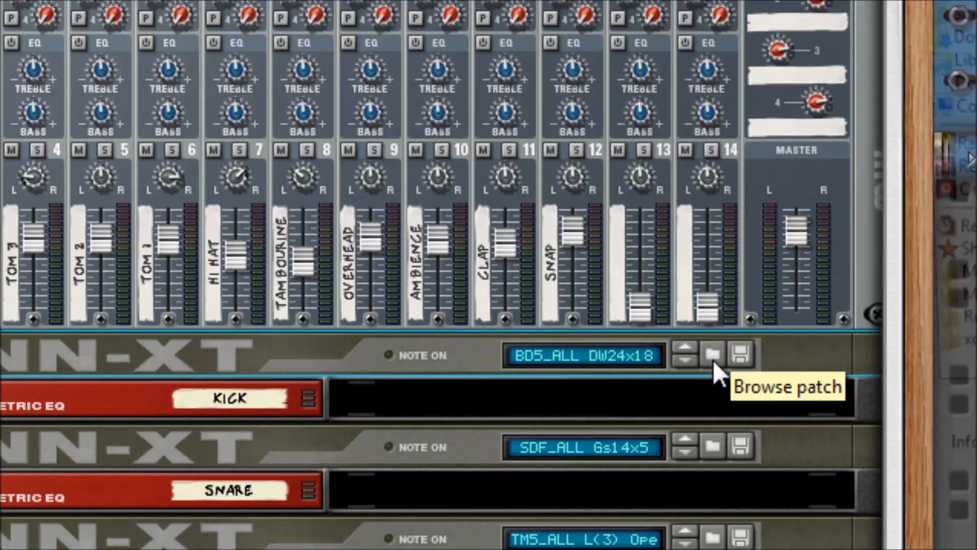
- Browse the bass drum patches for the Kick (BD) NN-XT, previewing BD1_ALL Y9k20x16 and BD2_ALL Y9k20x16 No front head
left_click(713, 356)
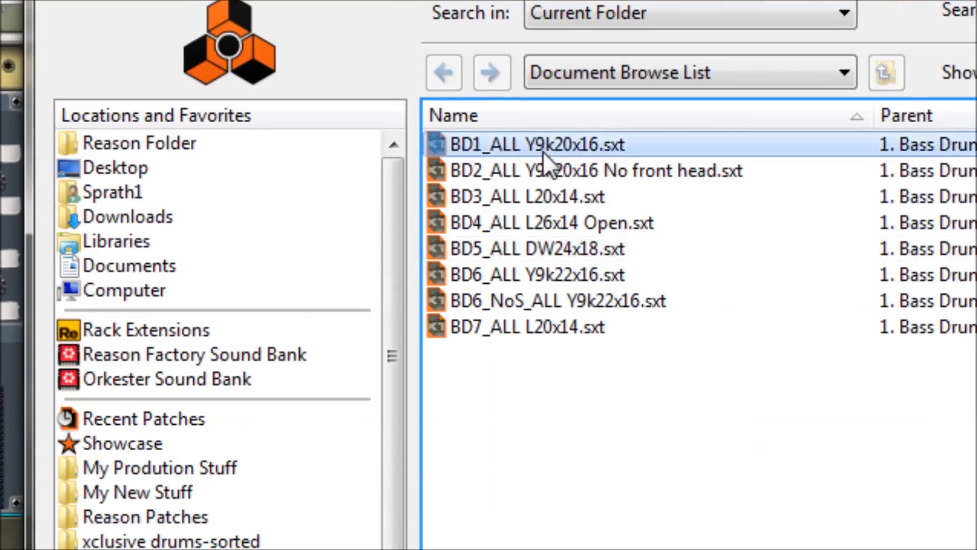
left_click(542, 133)
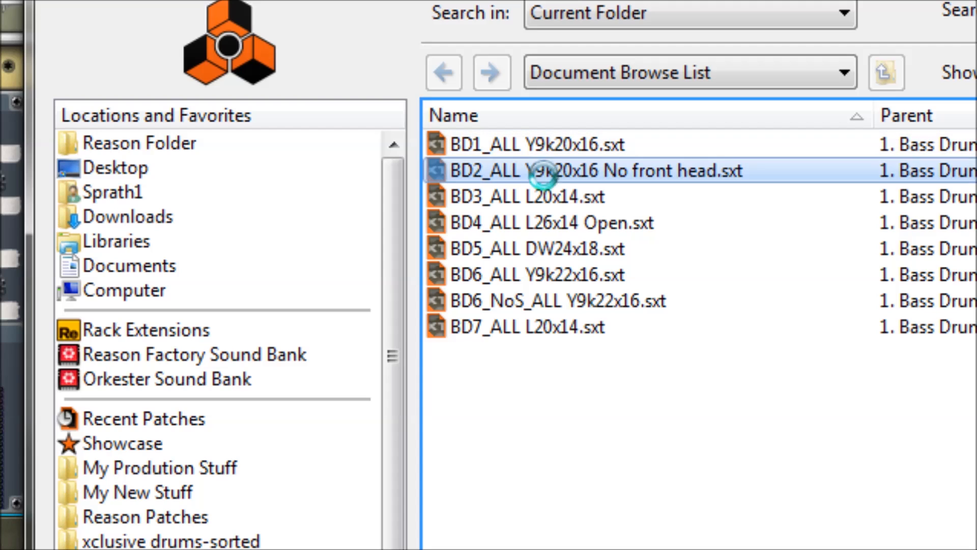
left_click(544, 224)
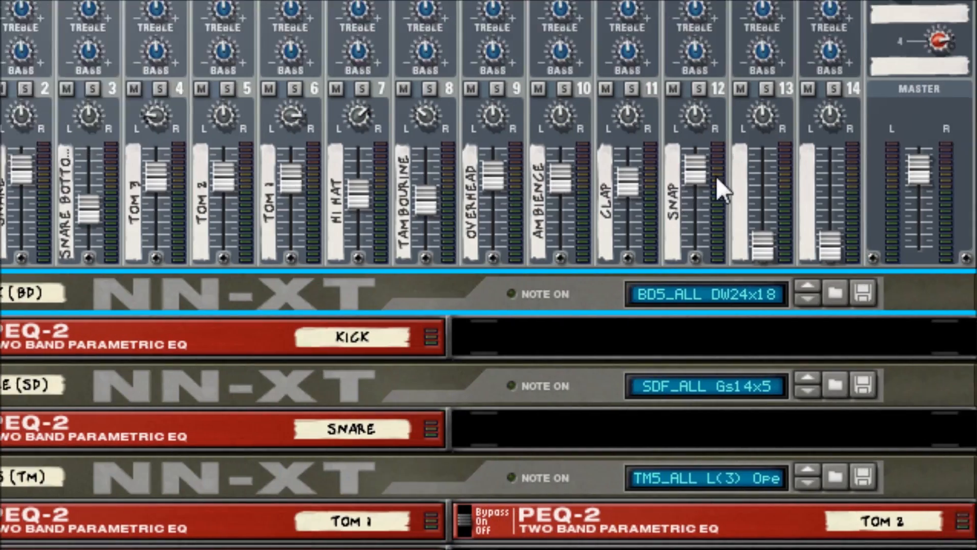
- Examine the step patterns of channels 1, 3 and 8 in the Redrum Programmer
scroll(379, 142, "up", 3)
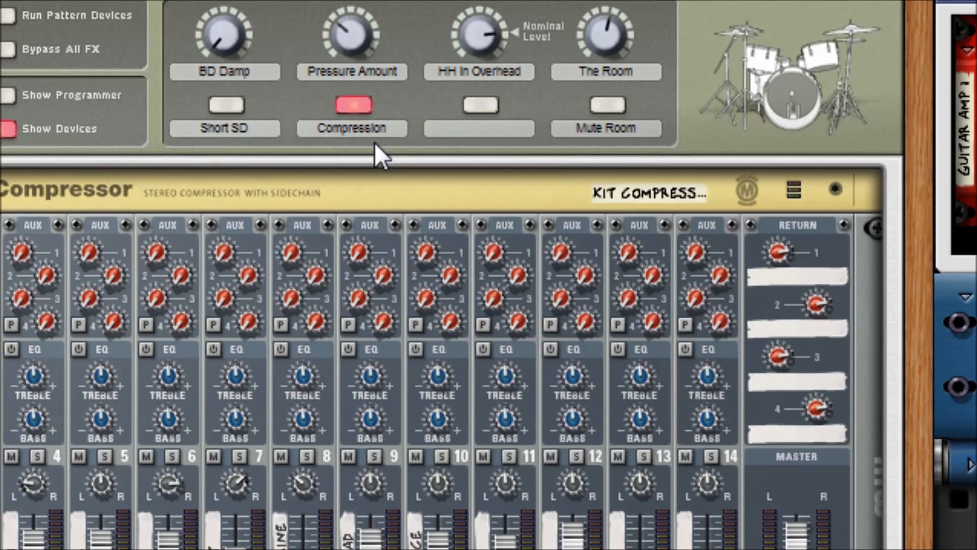
scroll(374, 142, "up", 3)
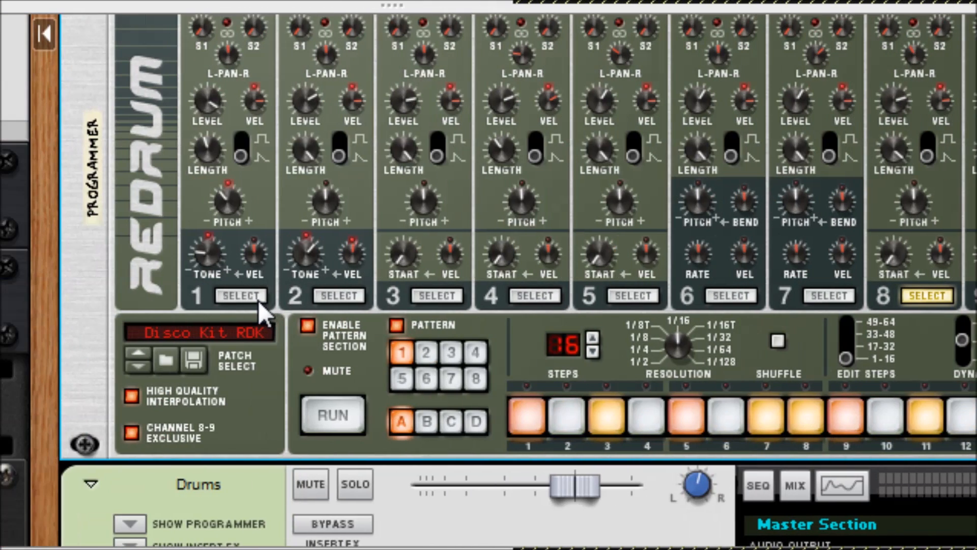
left_click(257, 292)
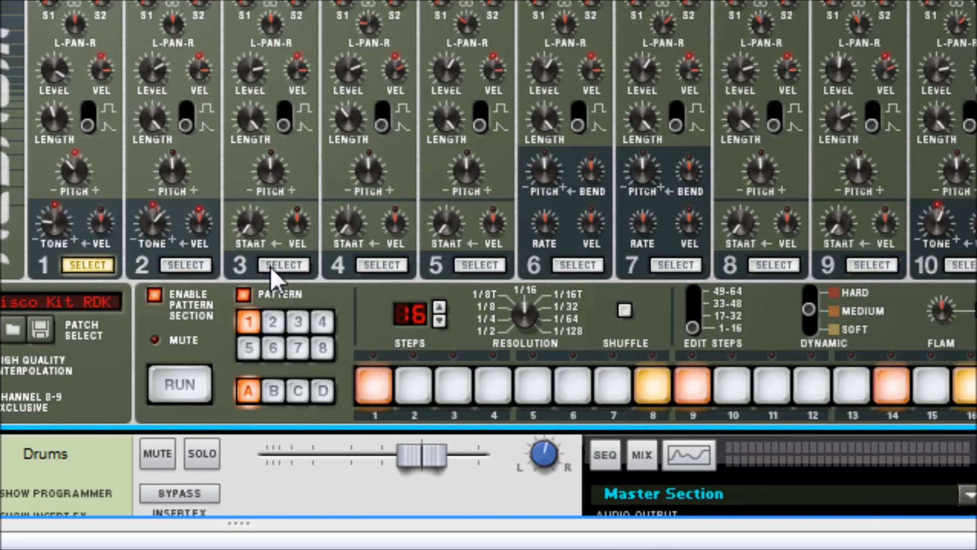
left_click(25, 265)
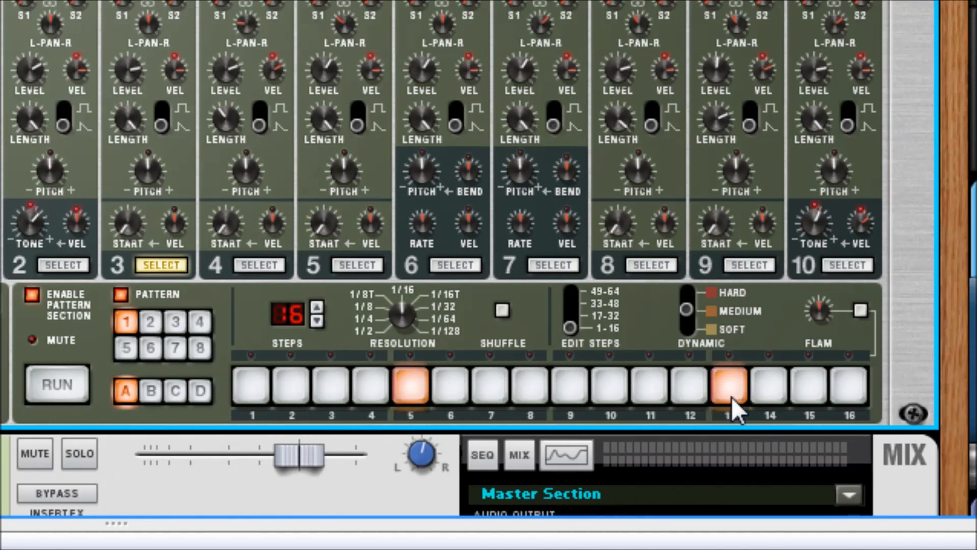
left_click(642, 265)
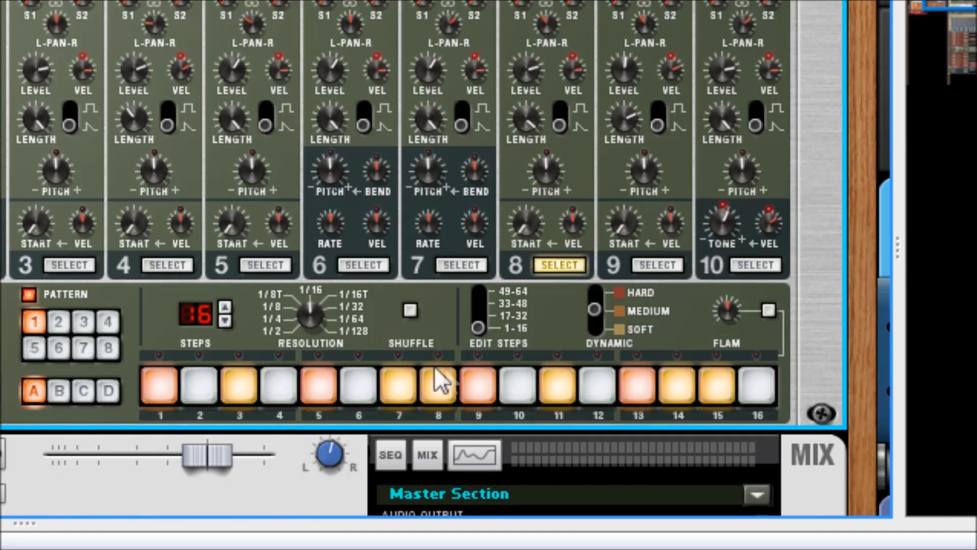
- Copy the Redrum pattern to its Programmer track and duplicate that clip onto the lower three lanes of the Drums track
right_click(370, 314)
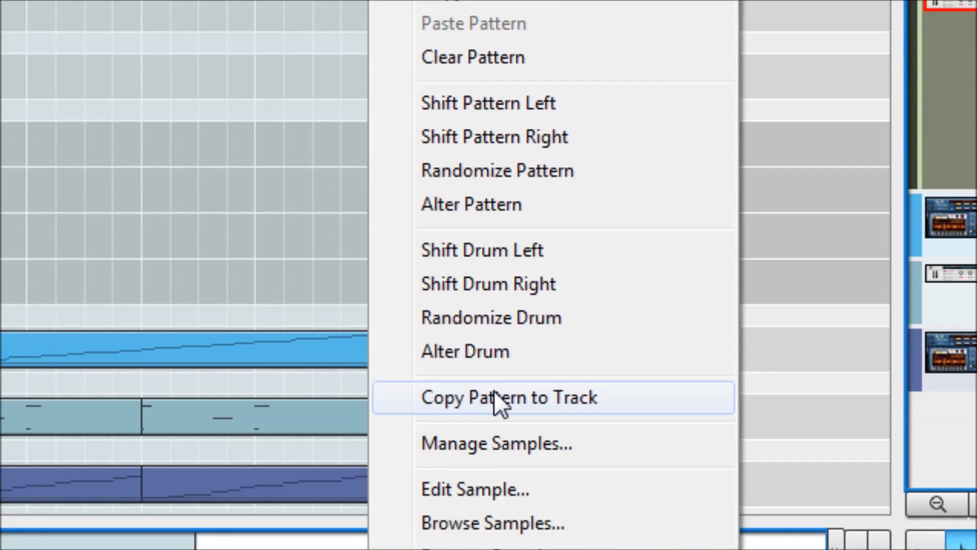
left_click(495, 395)
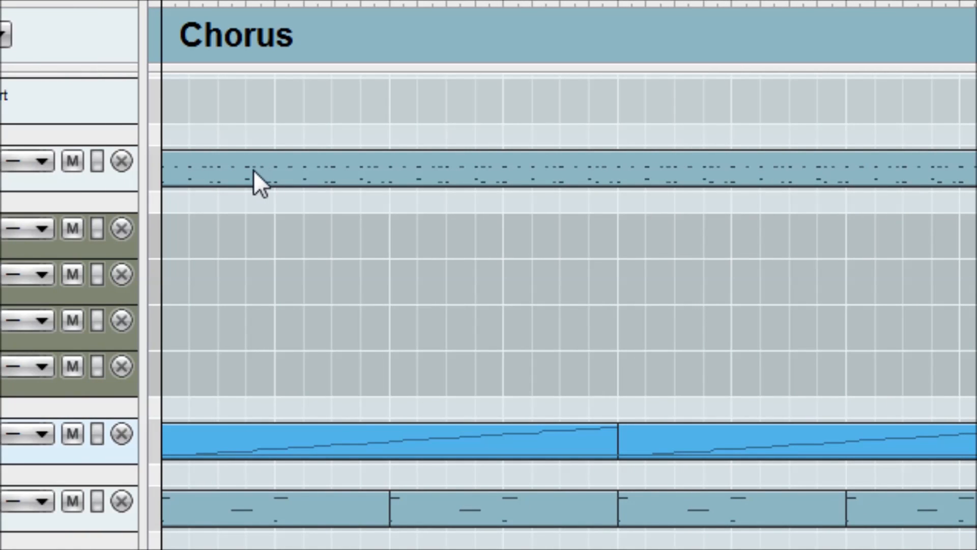
left_click(254, 170)
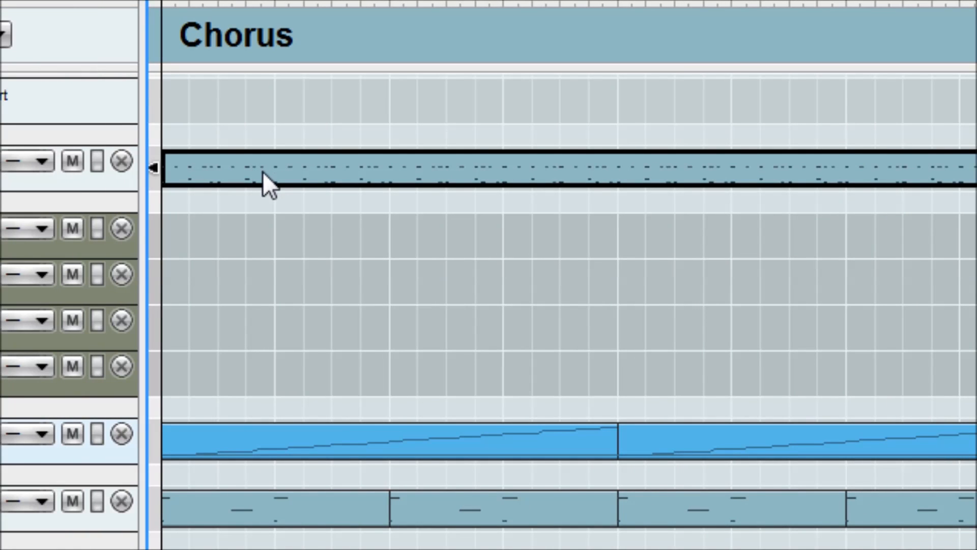
left_click_drag(263, 172, 259, 376)
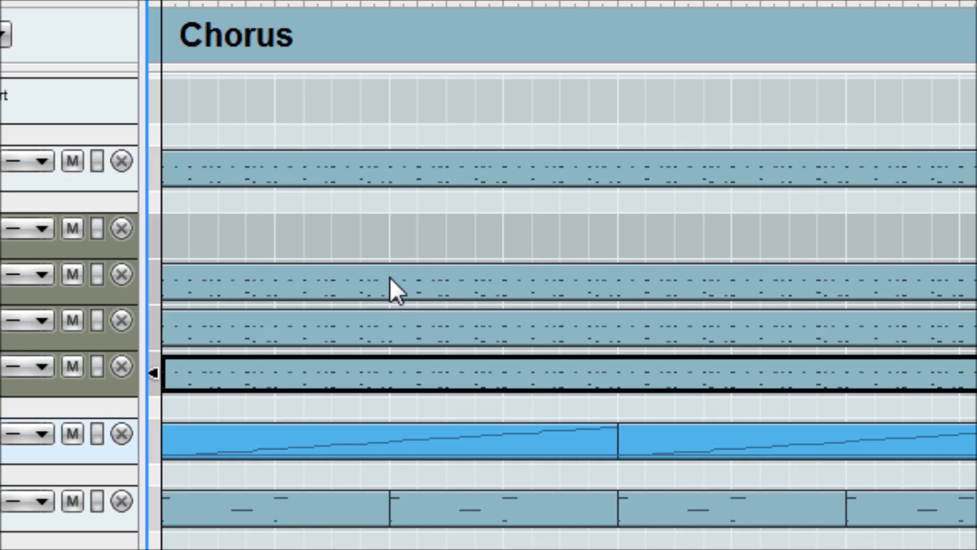
- Delete the kick and snare notes around C1 from the clip on the second Drums lane, keeping only the hi-hats
left_click(456, 283)
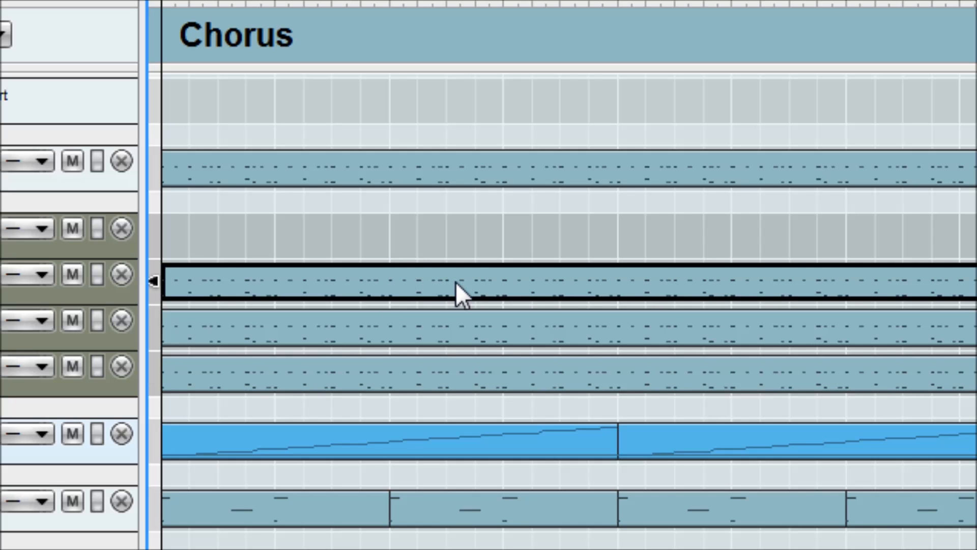
double_click(503, 280)
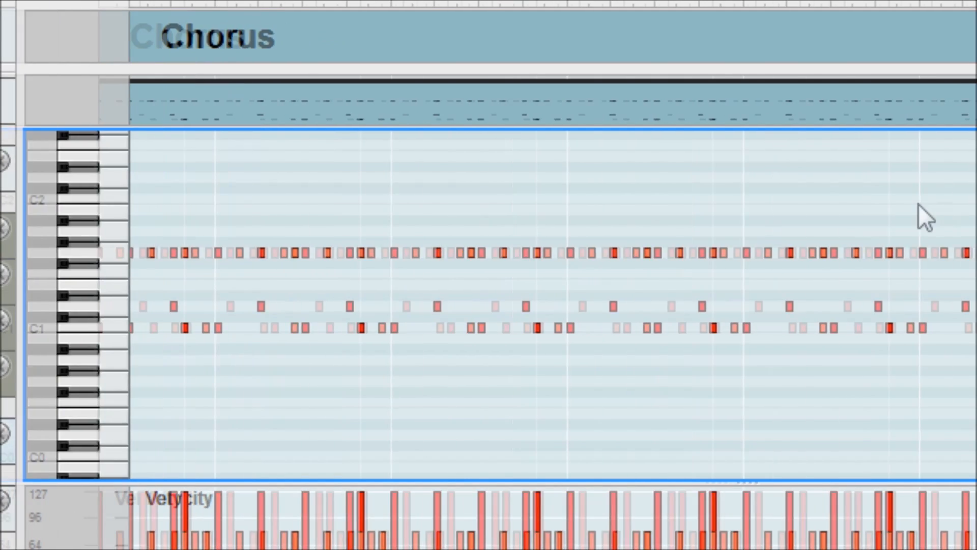
left_click_drag(730, 297, 300, 379)
key("Delete")
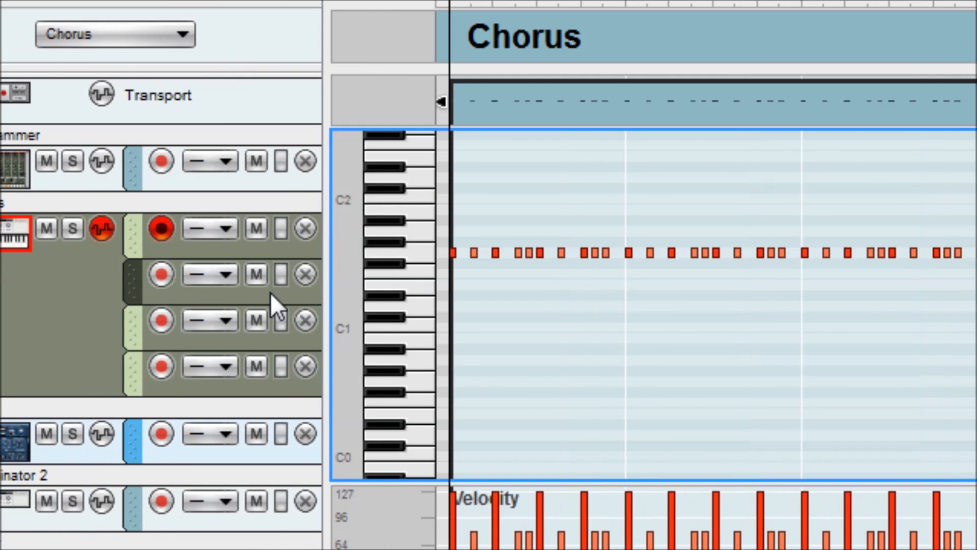
- Delete the hi-hat and kick notes from the clip on the third Drums lane, keeping only the snare
left_click(267, 341)
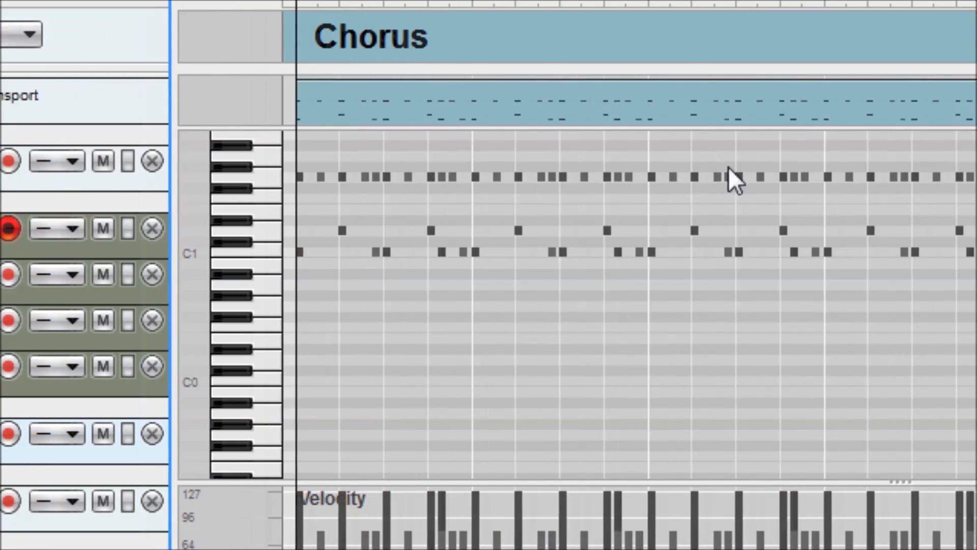
double_click(770, 99)
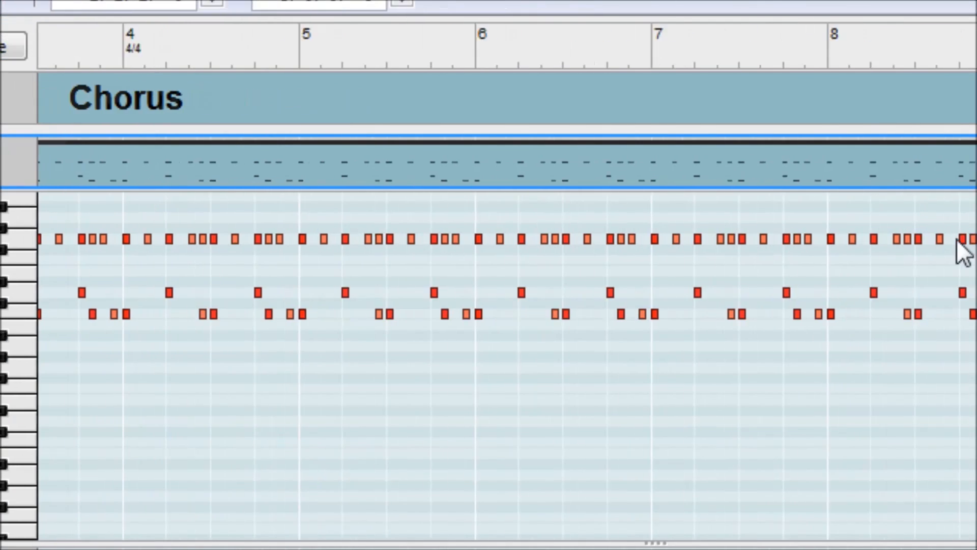
left_click_drag(754, 228, 263, 249)
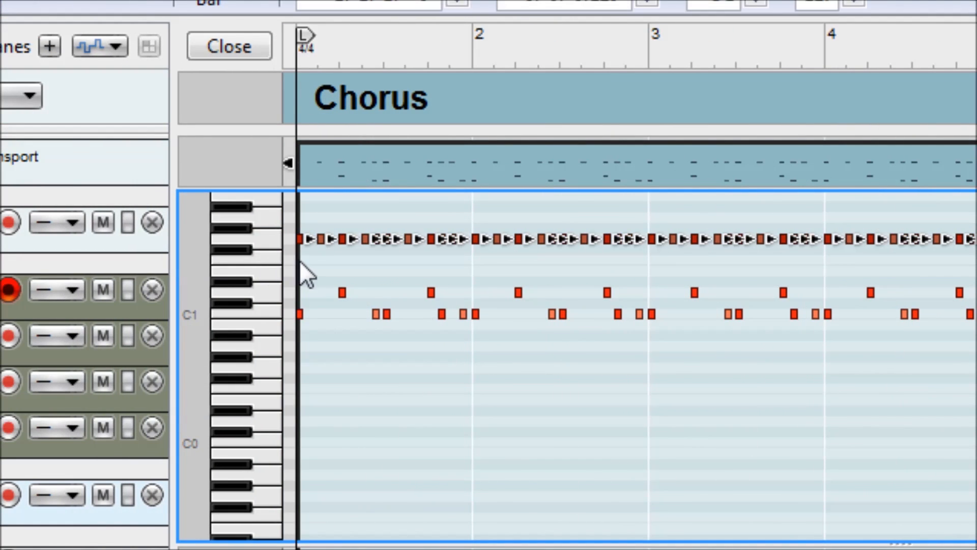
key("Delete")
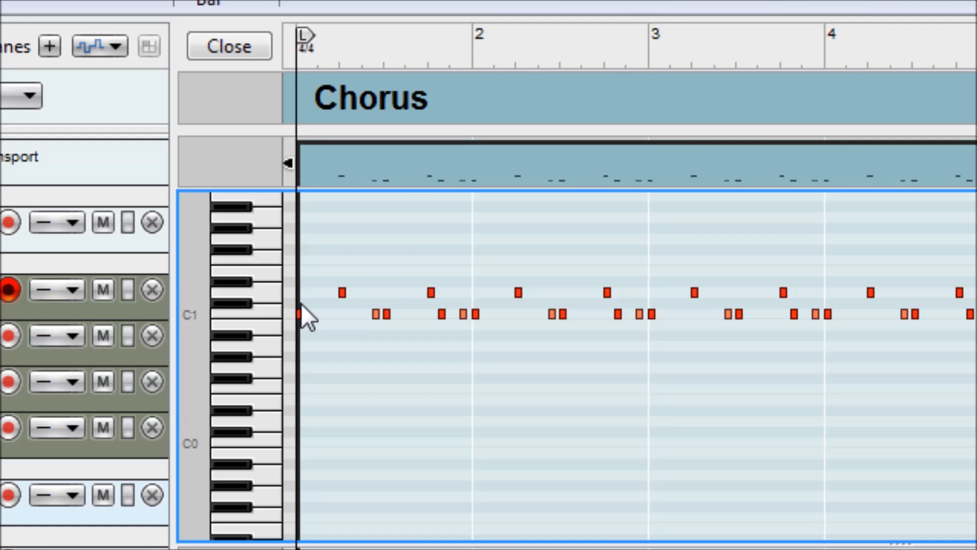
left_click_drag(300, 303, 926, 329)
key("Delete")
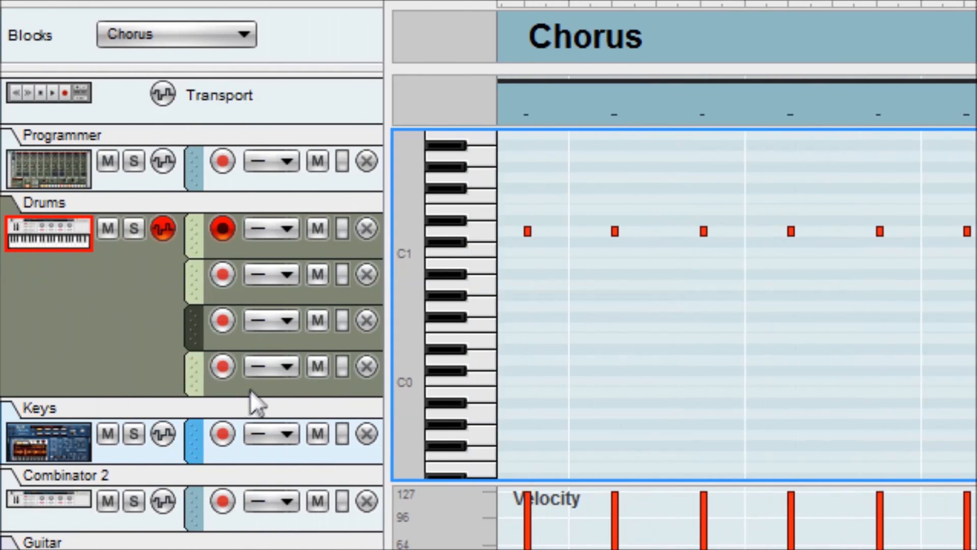
- Delete the hi-hat and snare notes from the fourth Drums lane's clip, keeping only the kick on C1, and close the note editor
left_click(67, 389)
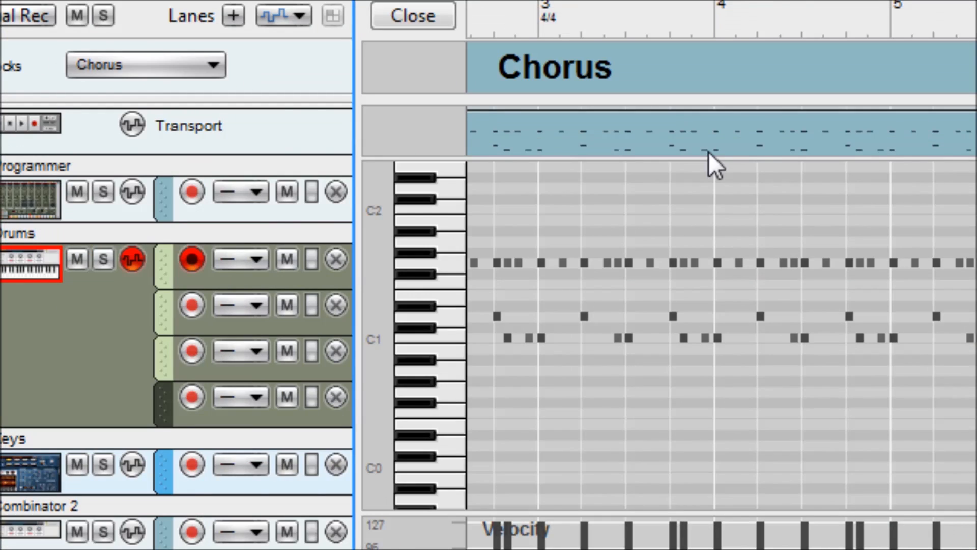
left_click(708, 153)
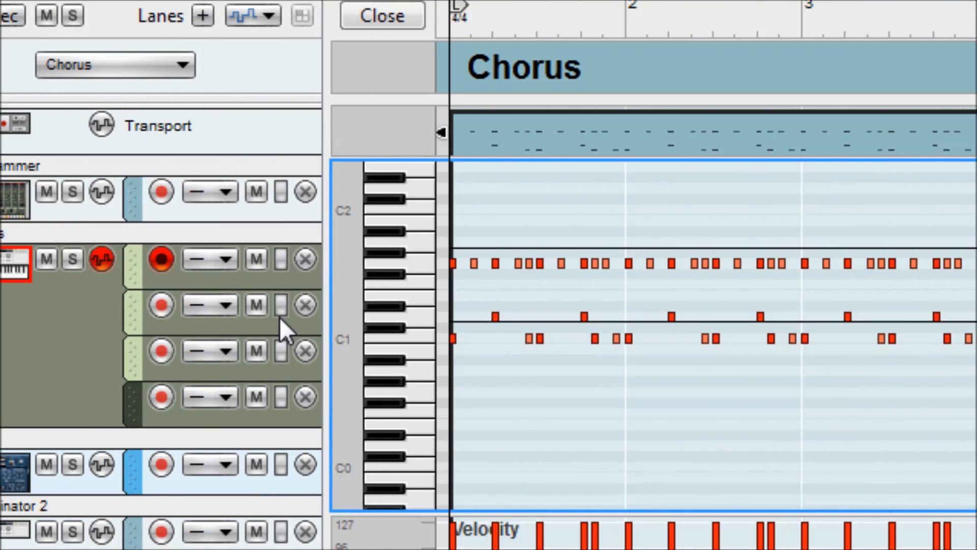
left_click_drag(280, 316, 280, 316)
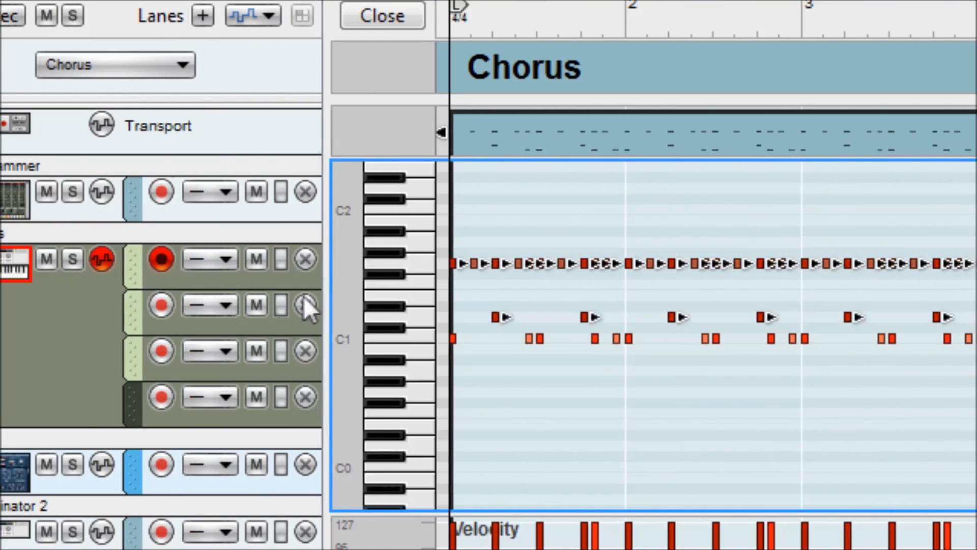
key("Delete")
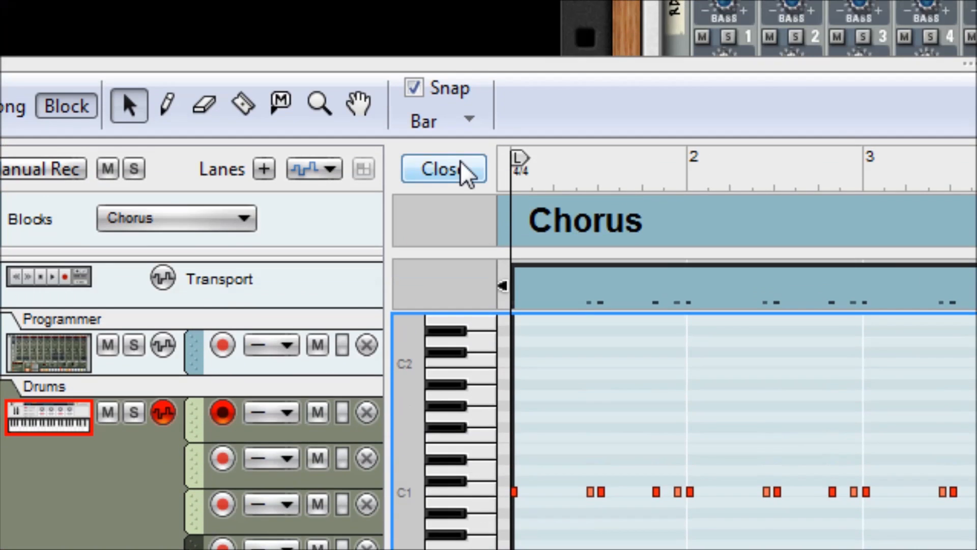
left_click(398, 9)
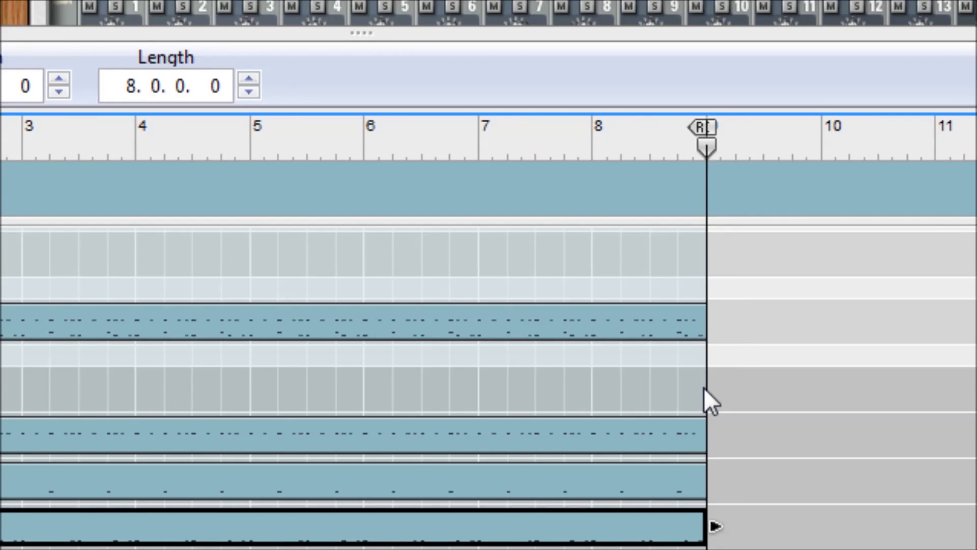
- Select the hi-hat, snare and kick clips on the Drums lanes of the Chorus block and copy them
left_click_drag(763, 417, 601, 547)
left_click_drag(541, 396, 124, 407)
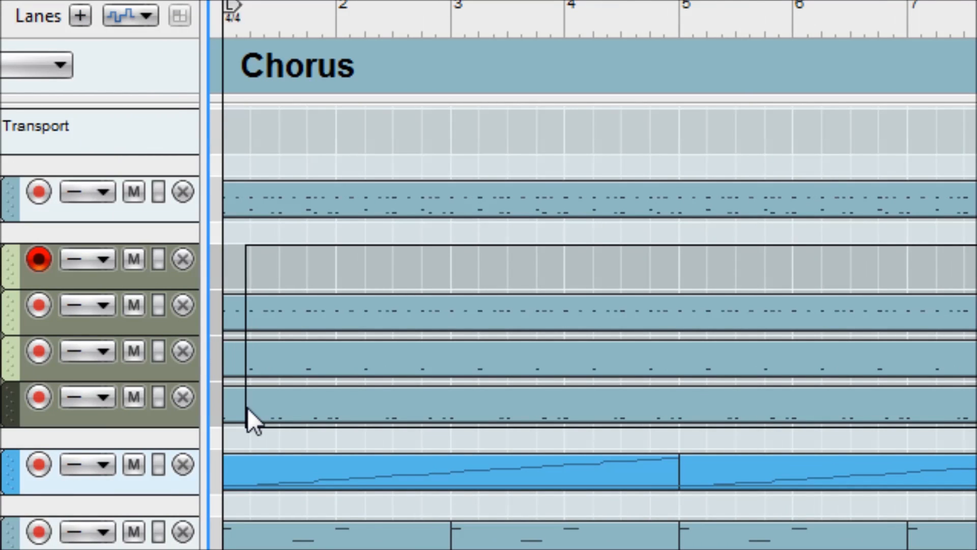
left_click_drag(248, 408, 248, 407)
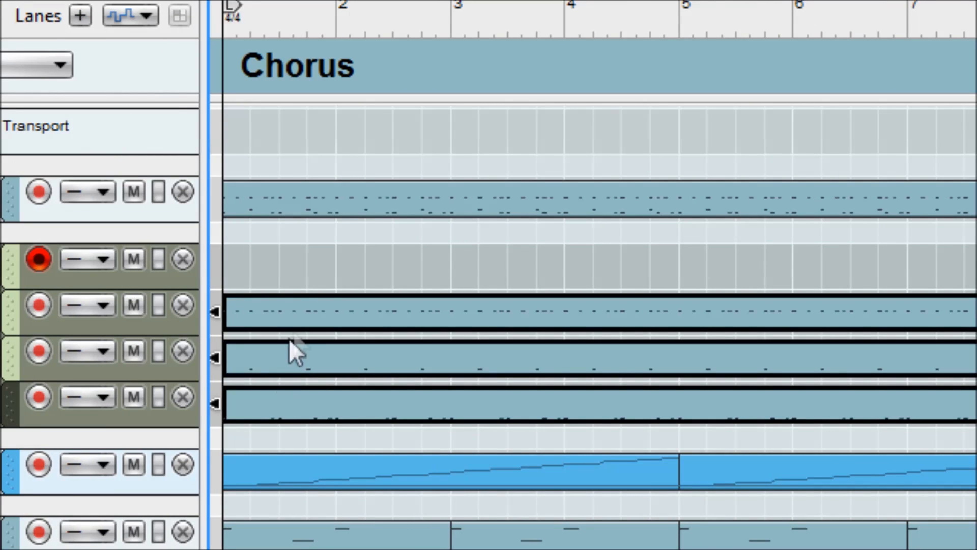
right_click(301, 312)
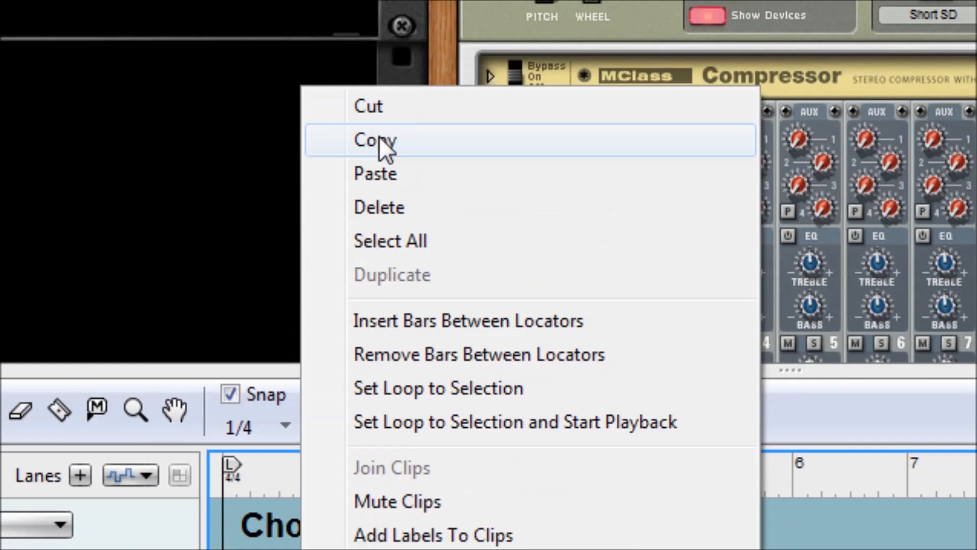
left_click(379, 138)
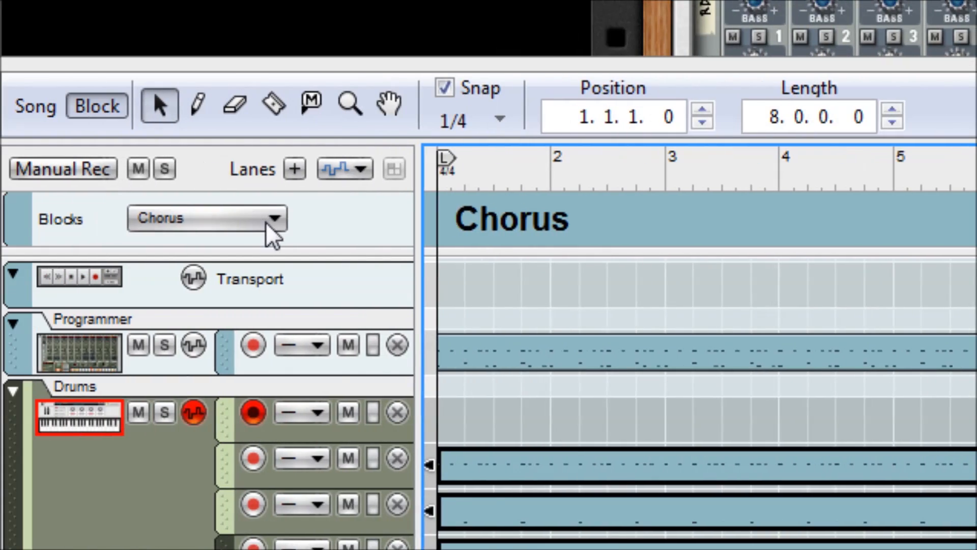
- Switch to the Verse block and paste the copied hi-hat, snare and kick clips onto the Drums lanes at bar 1
left_click(267, 224)
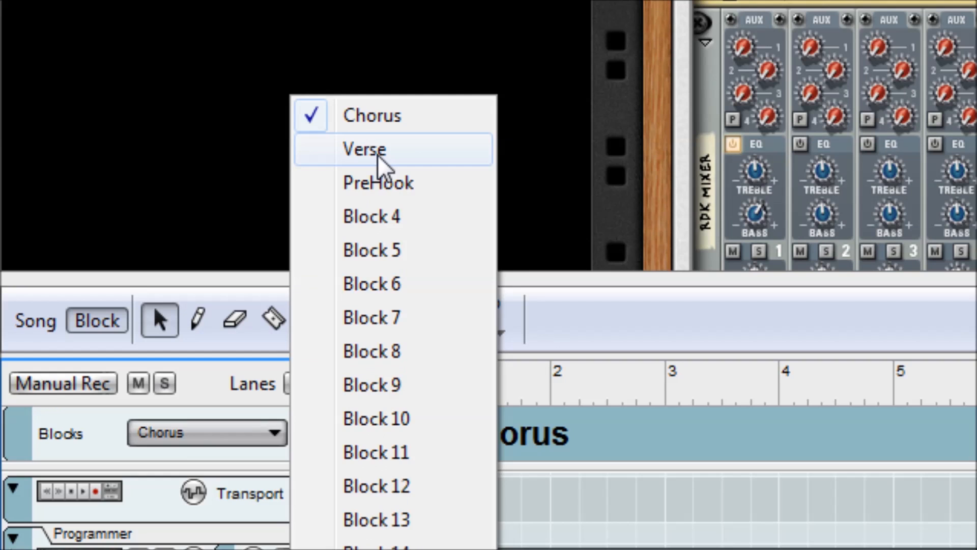
left_click(378, 153)
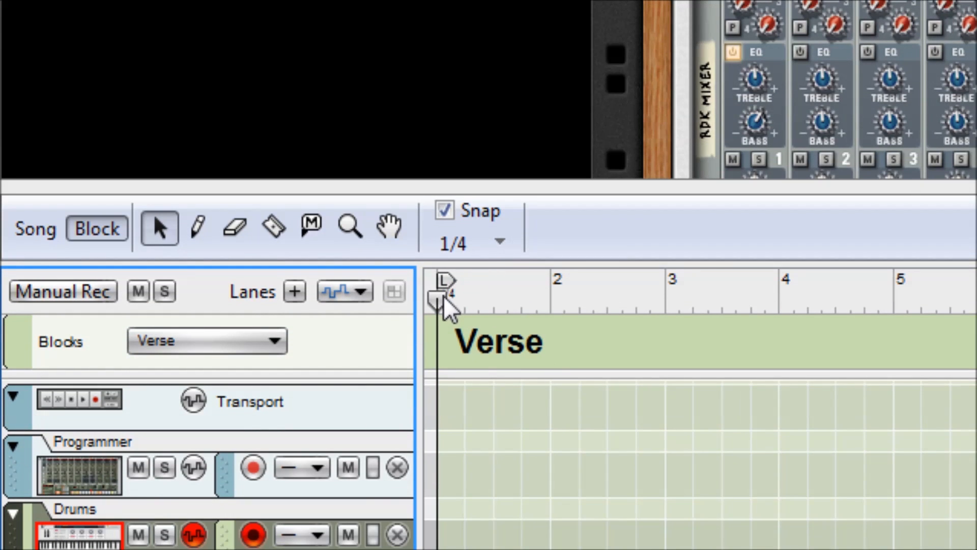
left_click(436, 395)
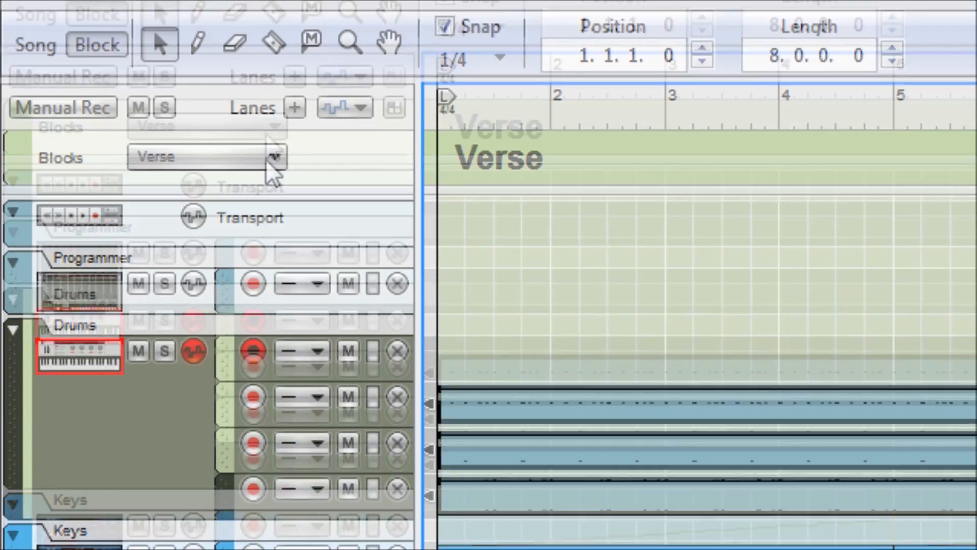
- Return to the Chorus block and open the hi-hat clip on the second Drums lane for note editing from bar 1
left_click(271, 65)
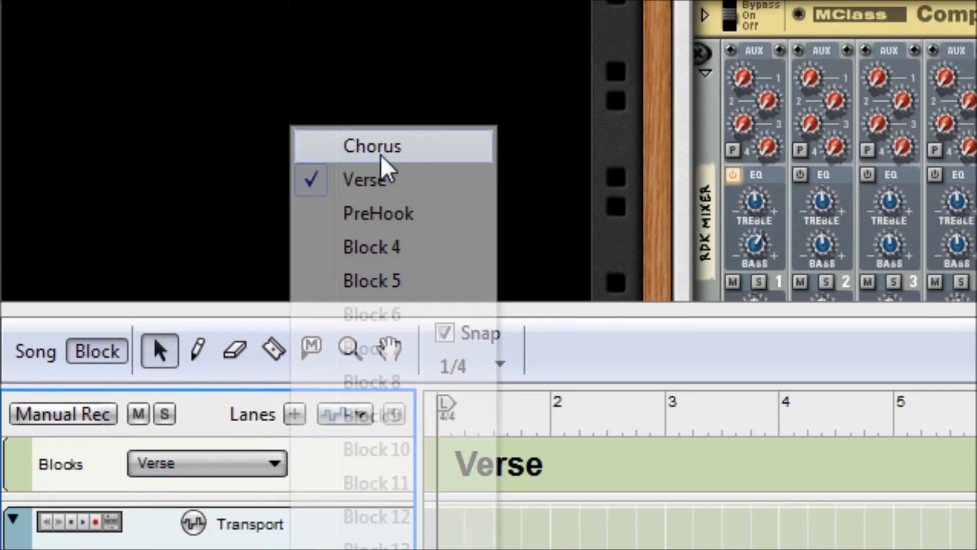
left_click(383, 152)
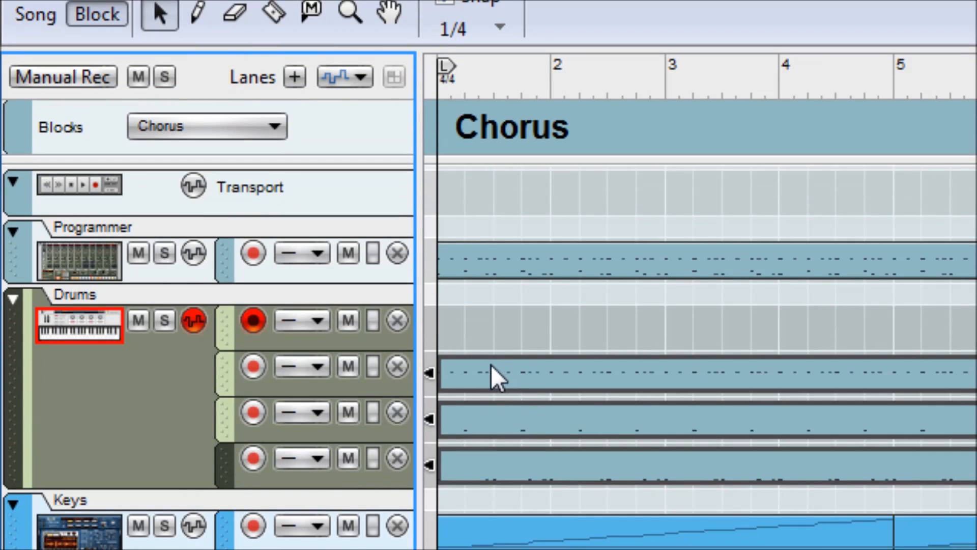
left_click(516, 346)
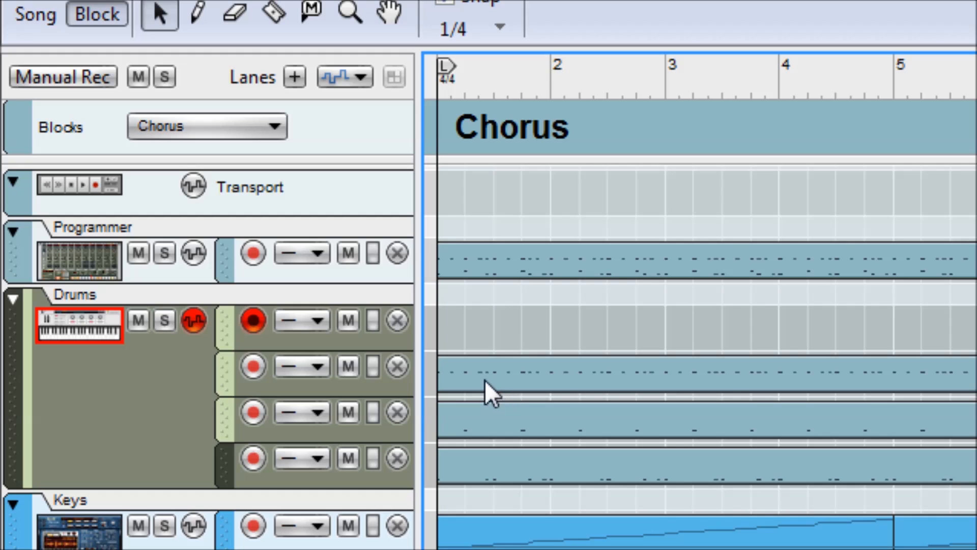
double_click(485, 380)
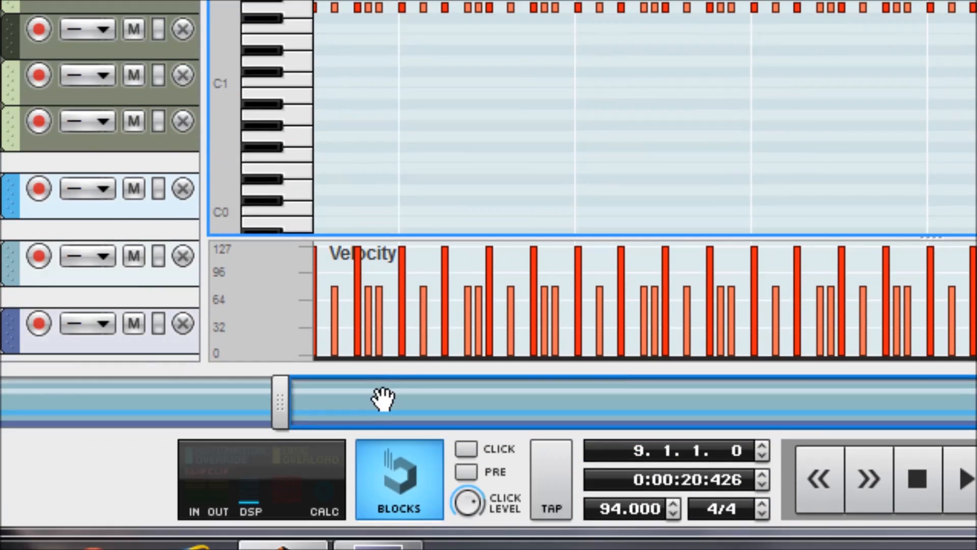
left_click_drag(383, 403, 132, 359)
left_click_drag(286, 359, 36, 408)
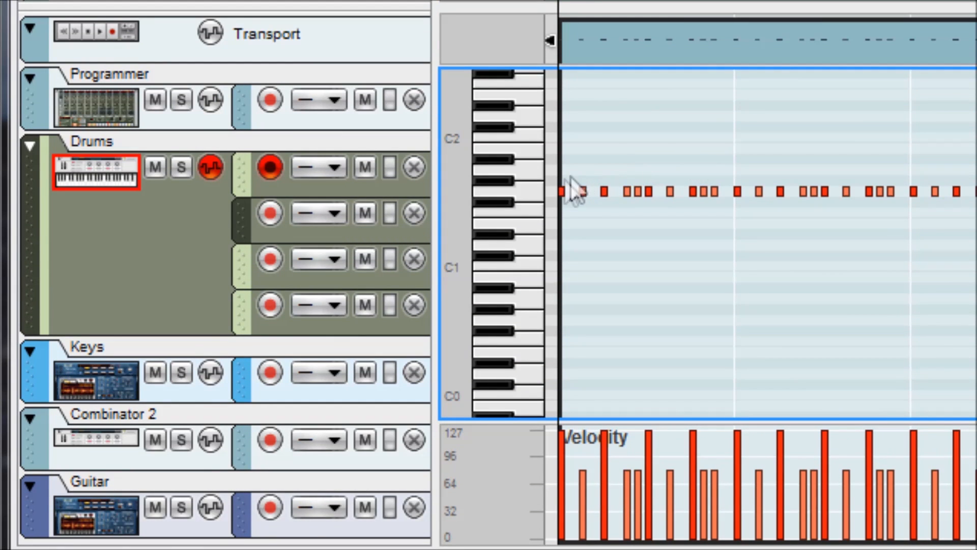
- Raise the first hi-hat note to C#2 and one hi-hat note in each of bars 1 to 4 to A#1
left_click_drag(561, 191, 566, 158)
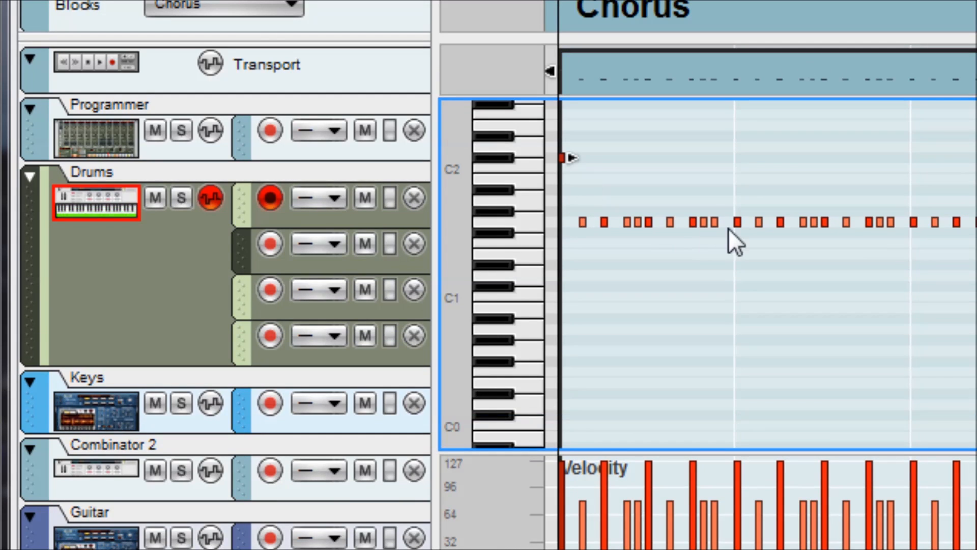
left_click_drag(715, 222, 715, 189)
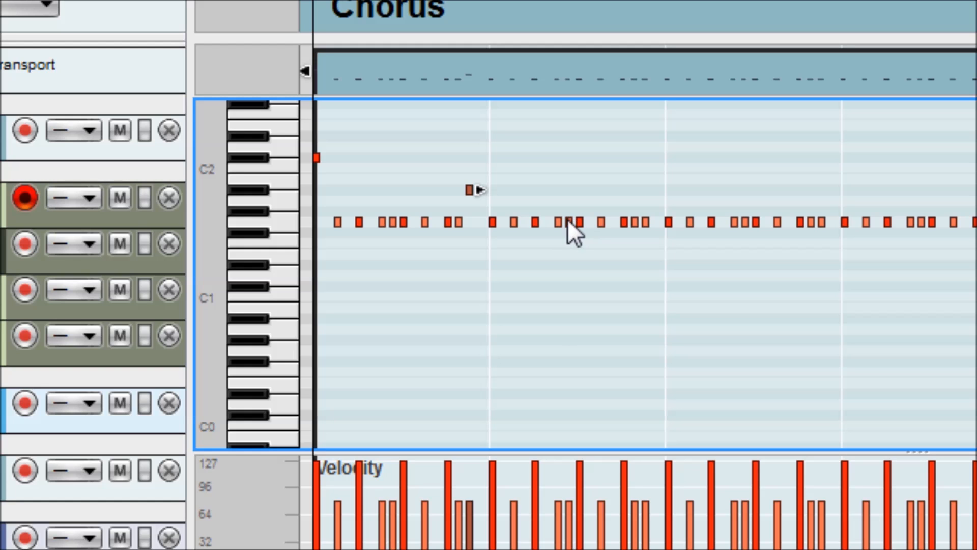
left_click_drag(568, 221, 566, 192)
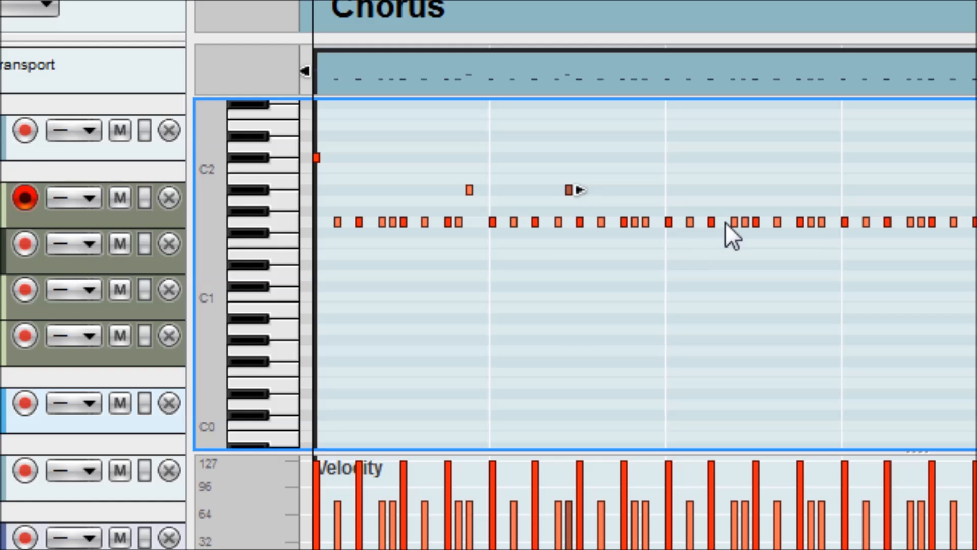
left_click_drag(732, 221, 730, 191)
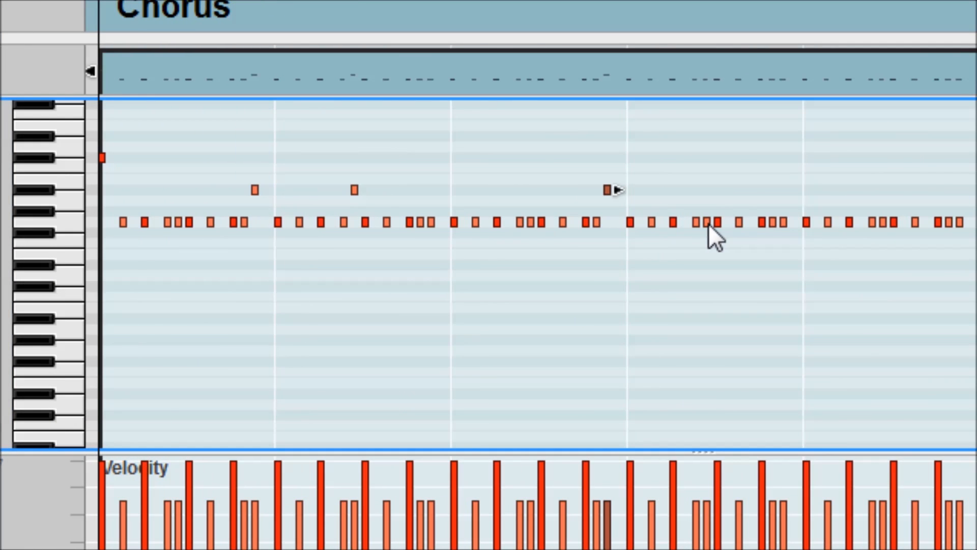
left_click_drag(708, 224, 712, 189)
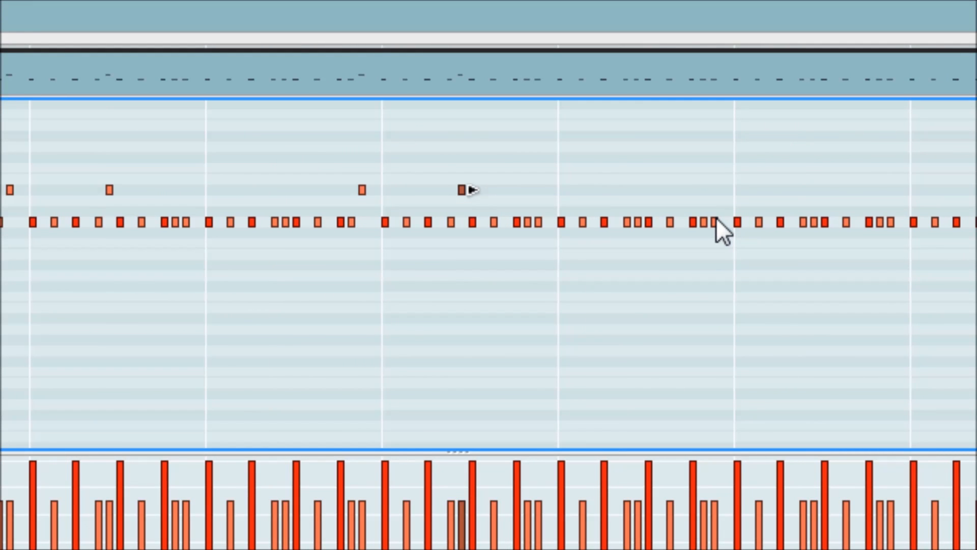
- Raise bar 5's first hi-hat note to C#2 and one note in each of bars 5 to 8 to A#1, and close the note editor
left_click_drag(717, 218, 712, 188)
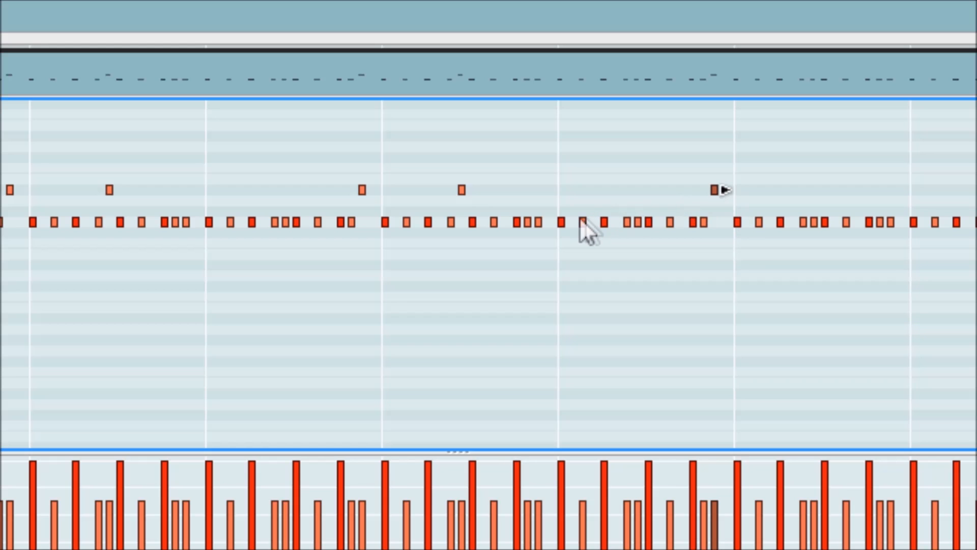
left_click_drag(561, 220, 570, 160)
scroll(713, 223, "right", 3)
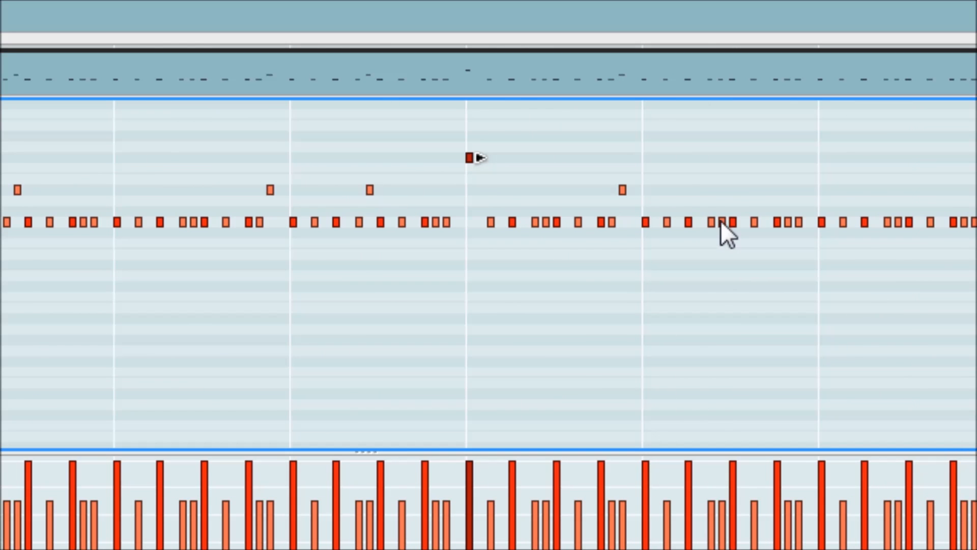
left_click_drag(722, 222, 719, 190)
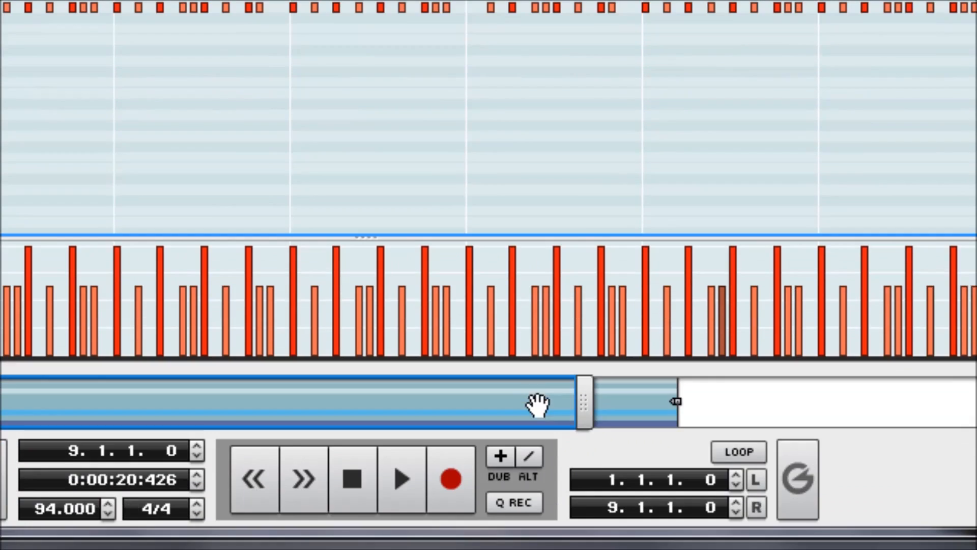
left_click_drag(537, 405, 727, 386)
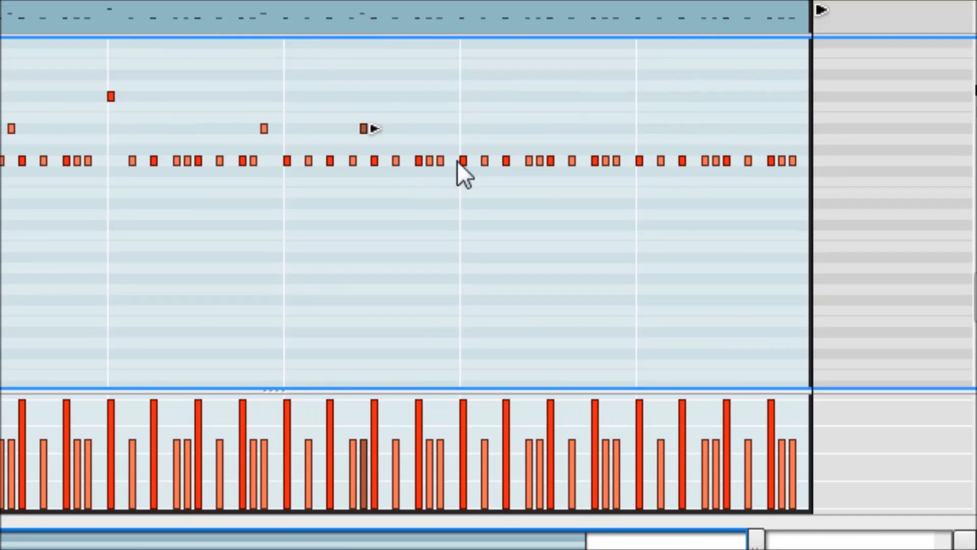
mouse_move(616, 160)
left_mouse_down()
mouse_move(614, 125)
mouse_move(621, 166)
left_mouse_up()
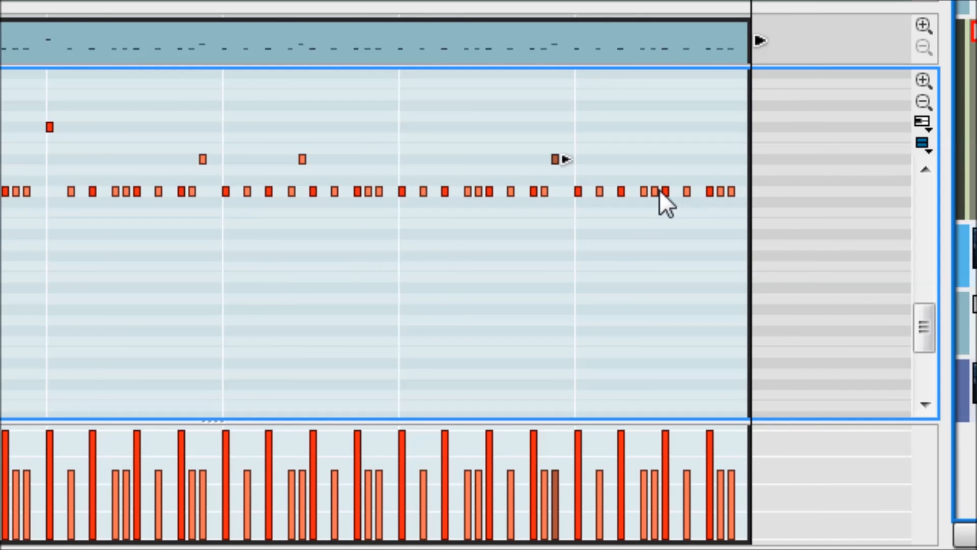
left_click_drag(653, 189, 646, 163)
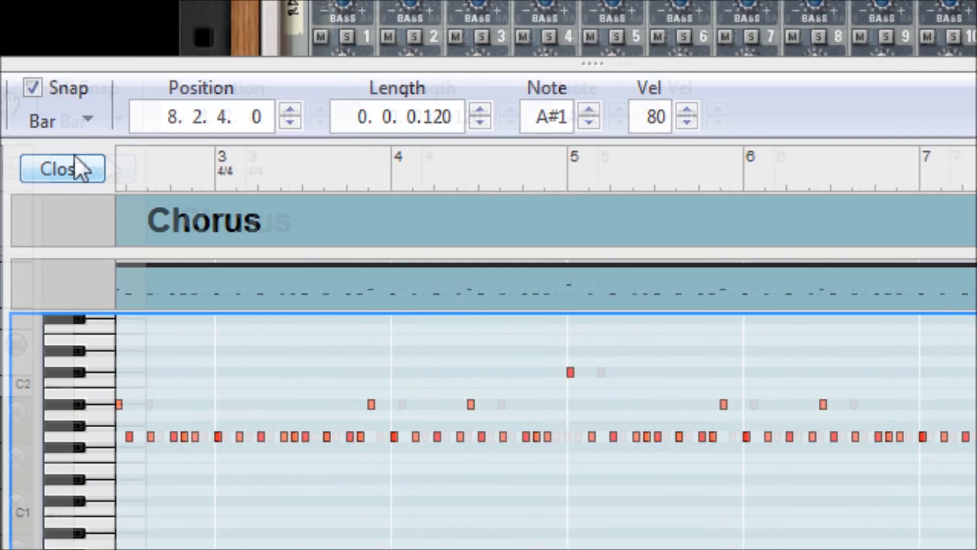
left_click(75, 163)
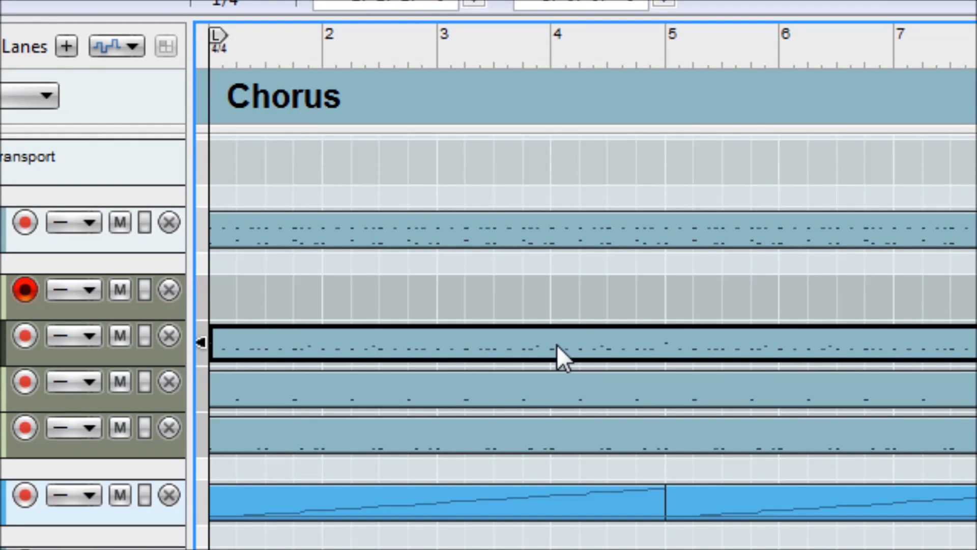
- Copy the edited hi-hat clip from the Chorus block and switch to the Verse block
right_click(557, 344)
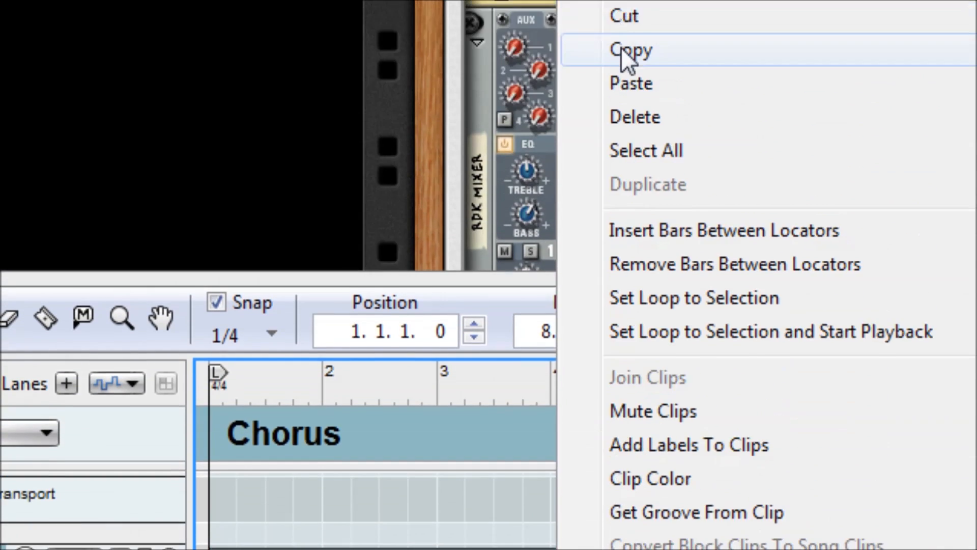
left_click(572, 50)
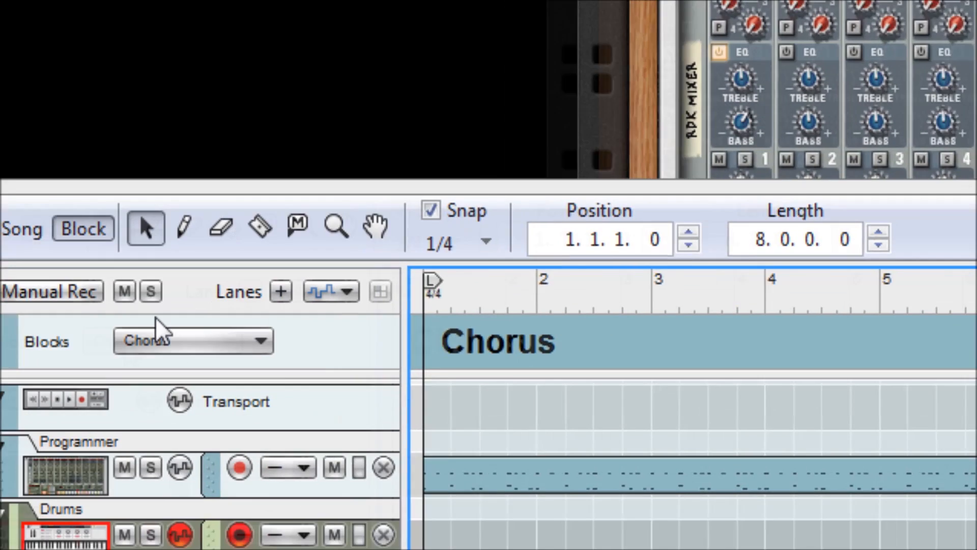
left_click(46, 493)
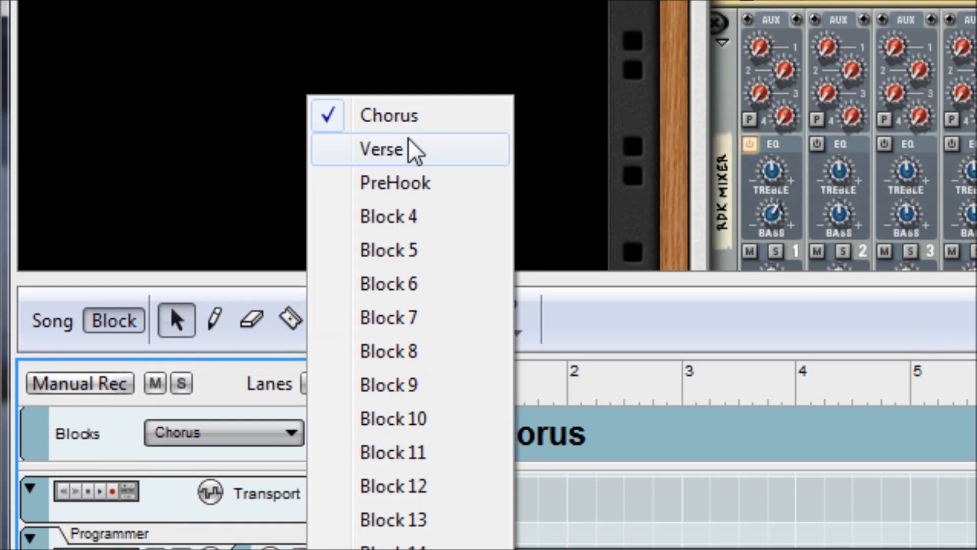
left_click(411, 58)
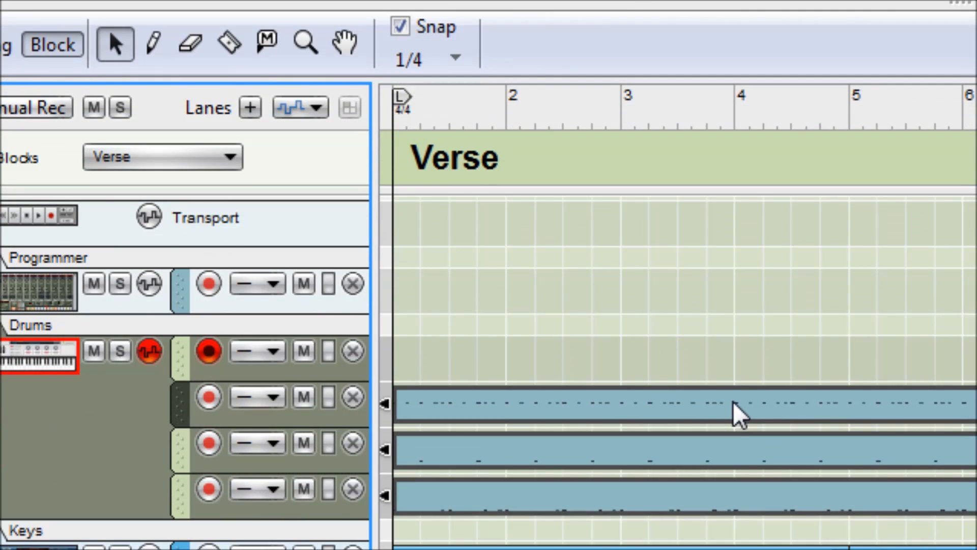
- Replace the hi-hat clip on the Verse block's second Drums lane with the copied one, starting at bar 1
left_click(738, 415)
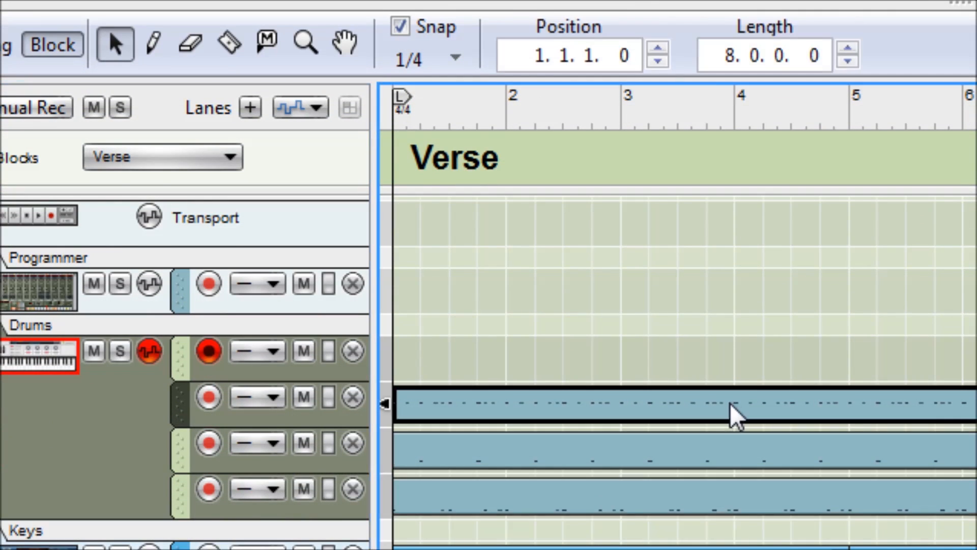
key("Delete")
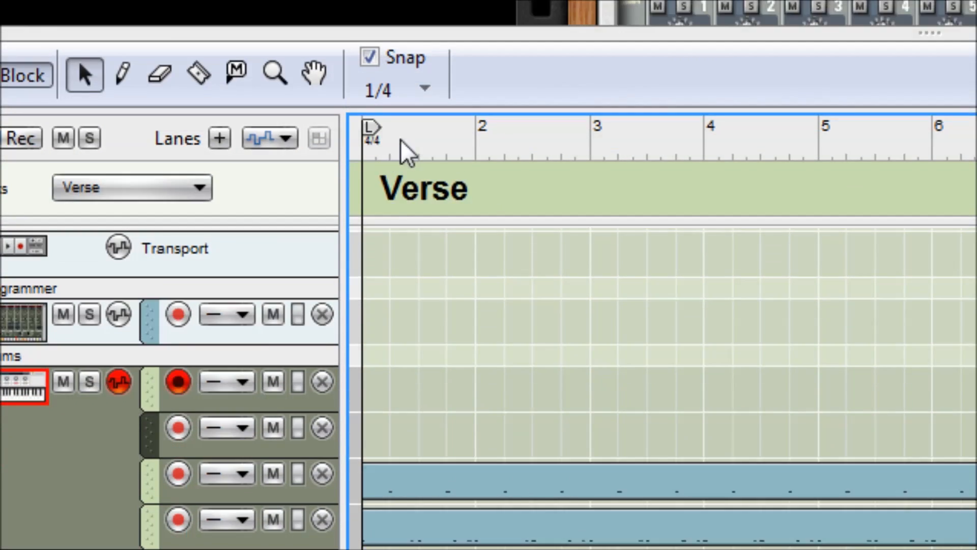
left_click_drag(406, 143, 327, 155)
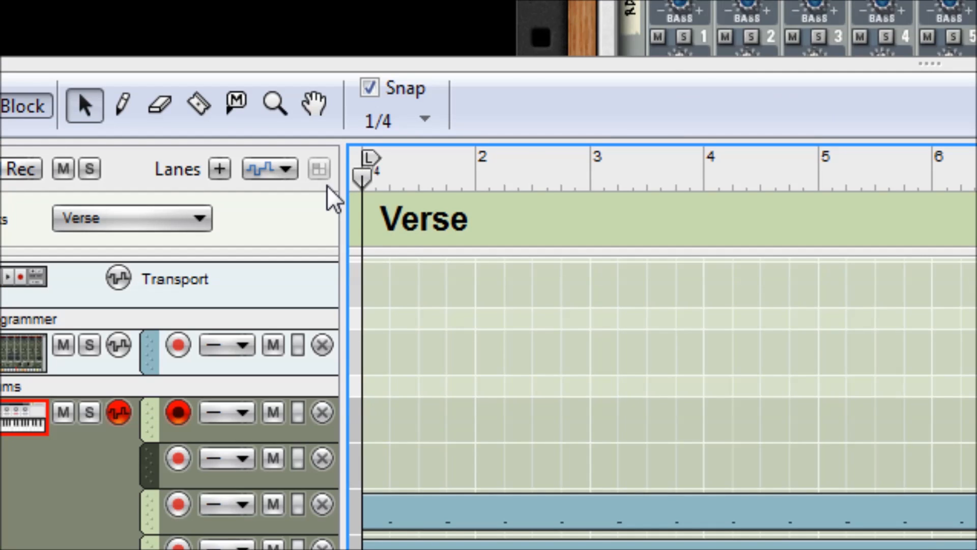
key("ctrl+z")
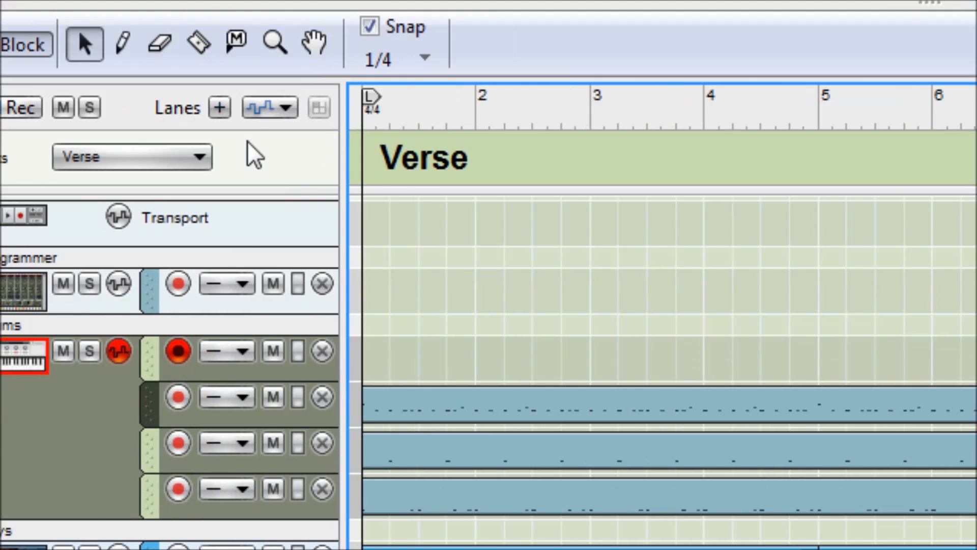
- Go to the song arrangement and draw a Verse block on the Blocks lane from bar 1 to bar 9
left_click(200, 157)
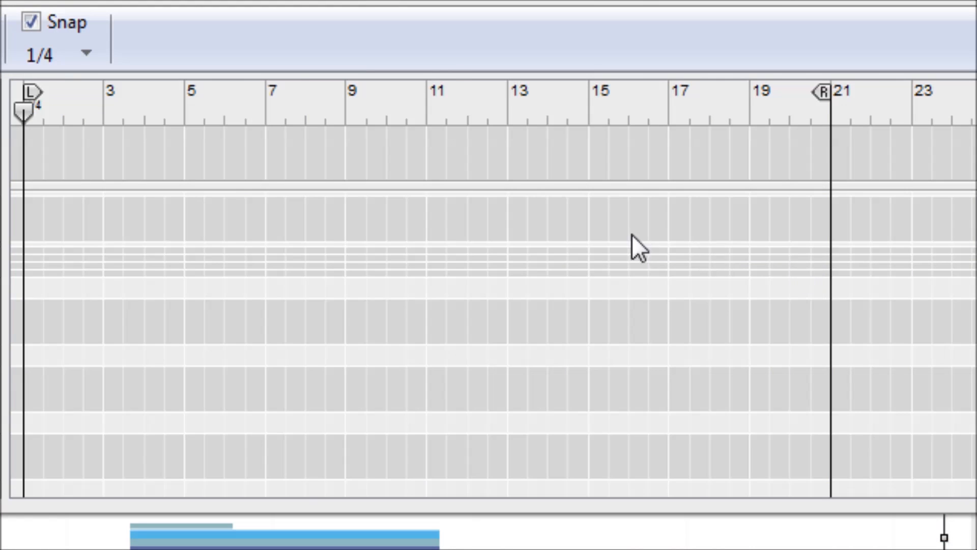
key("w")
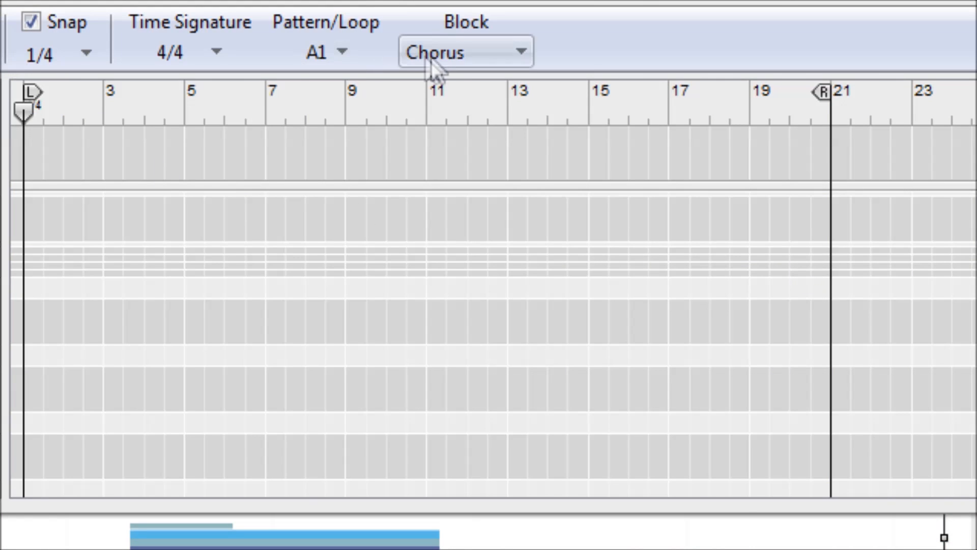
left_click(515, 57)
left_click(597, 10)
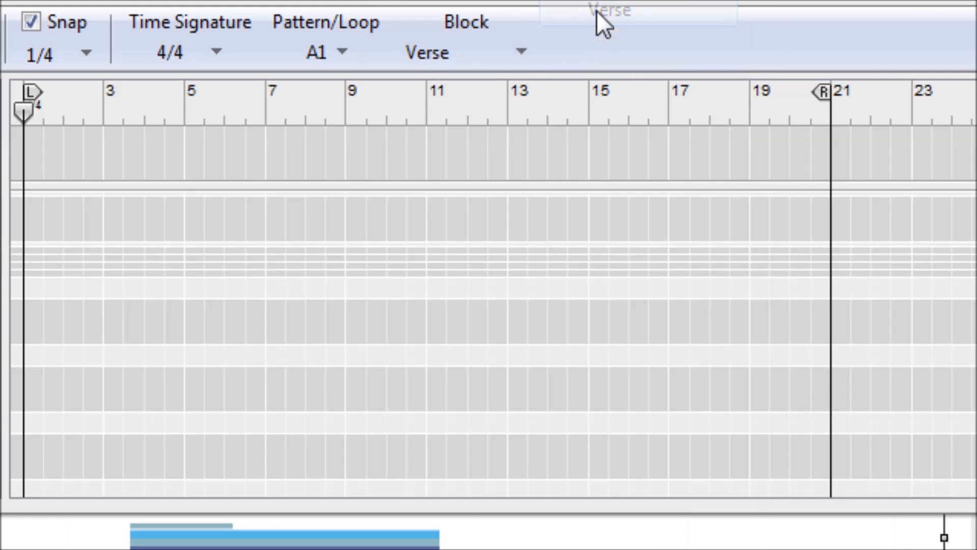
mouse_move(25, 150)
left_mouse_down()
mouse_move(325, 153)
mouse_move(362, 136)
mouse_move(339, 137)
left_mouse_up()
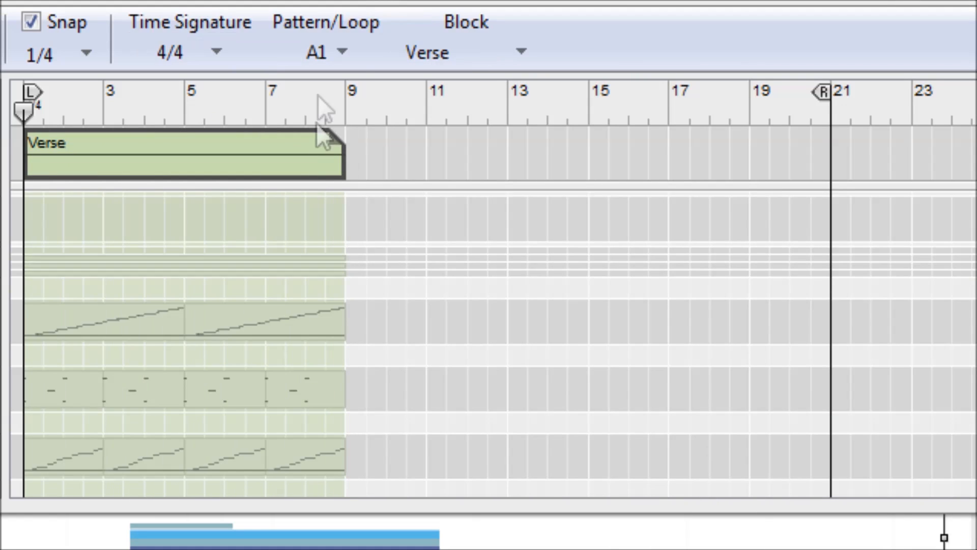
- Draw a PreHook block directly after the Verse on the Blocks lane, from bar 9 to bar 13
left_click(520, 55)
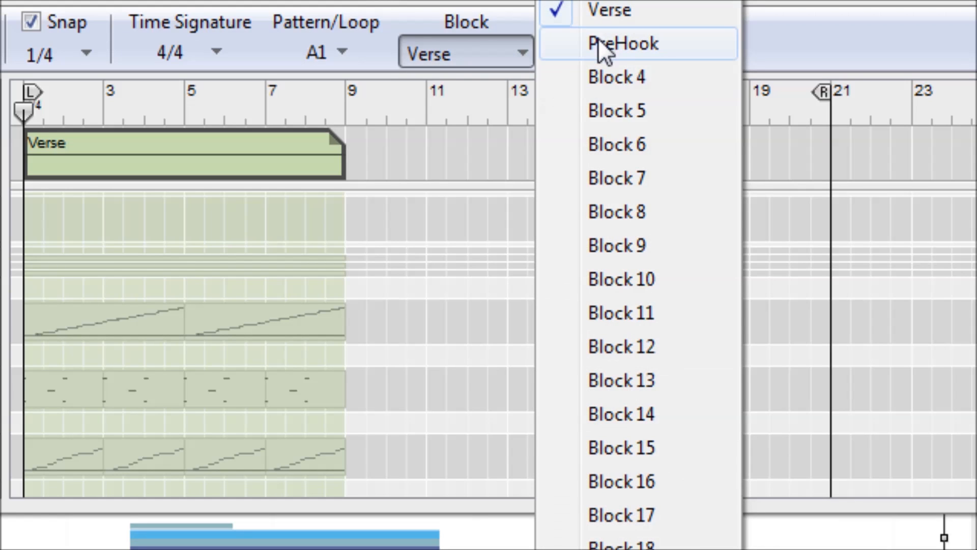
left_click(599, 42)
left_click_drag(352, 145, 507, 142)
- Draw a Chorus block directly after the PreHook on the Blocks lane, from bar 13 to bar 21
left_click(524, 52)
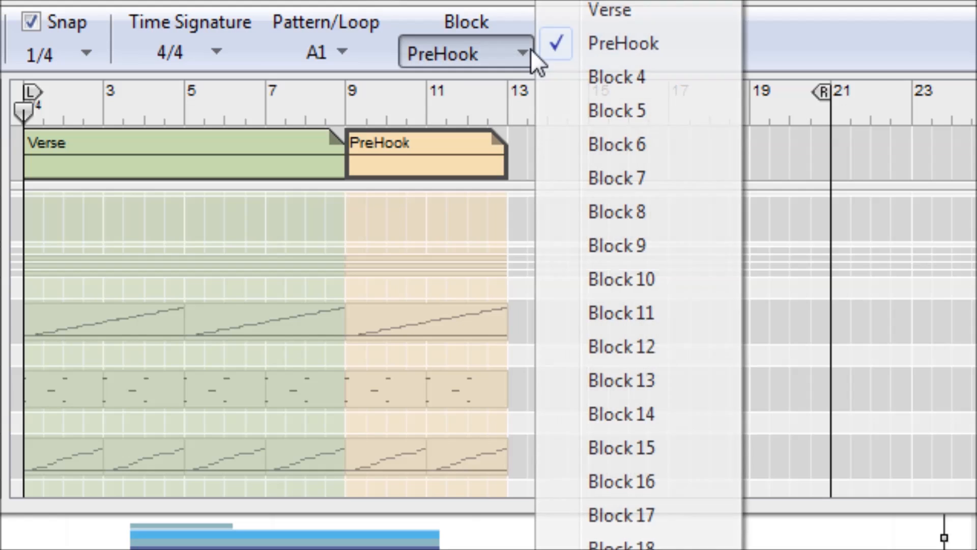
left_click(617, 0)
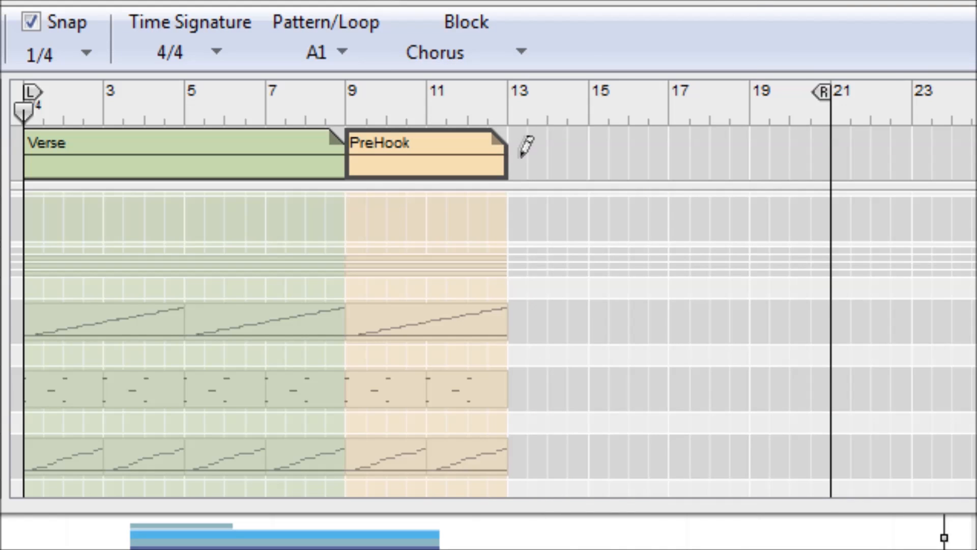
left_click_drag(525, 147, 837, 142)
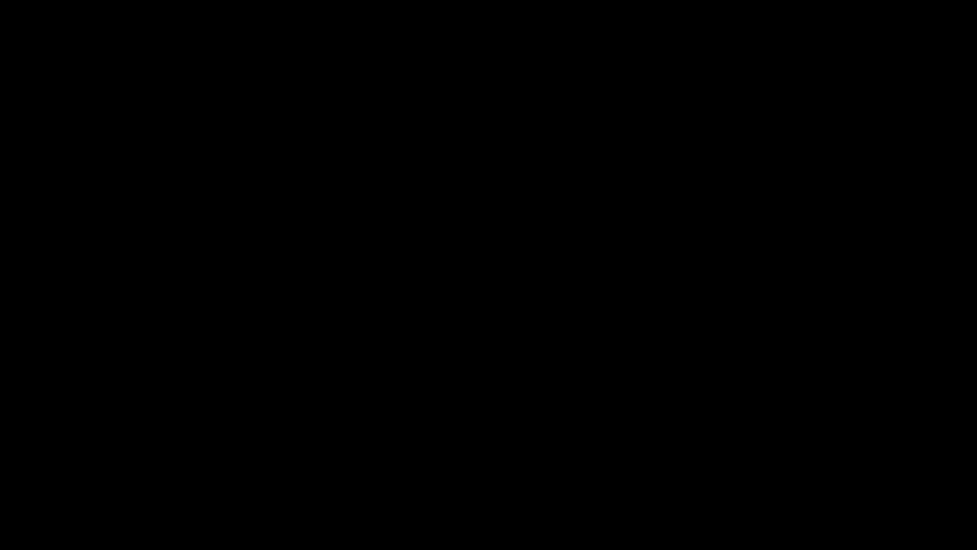
left_click(535, 501)
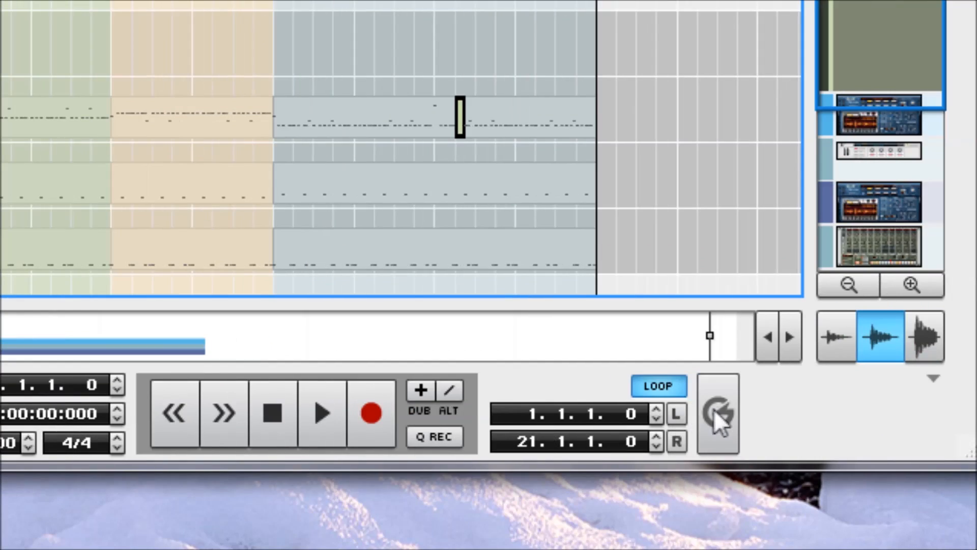
- Open the ReGroove Mixer, check the slide and shuffle settings of channels A1 and A2, and close it
left_click(688, 529)
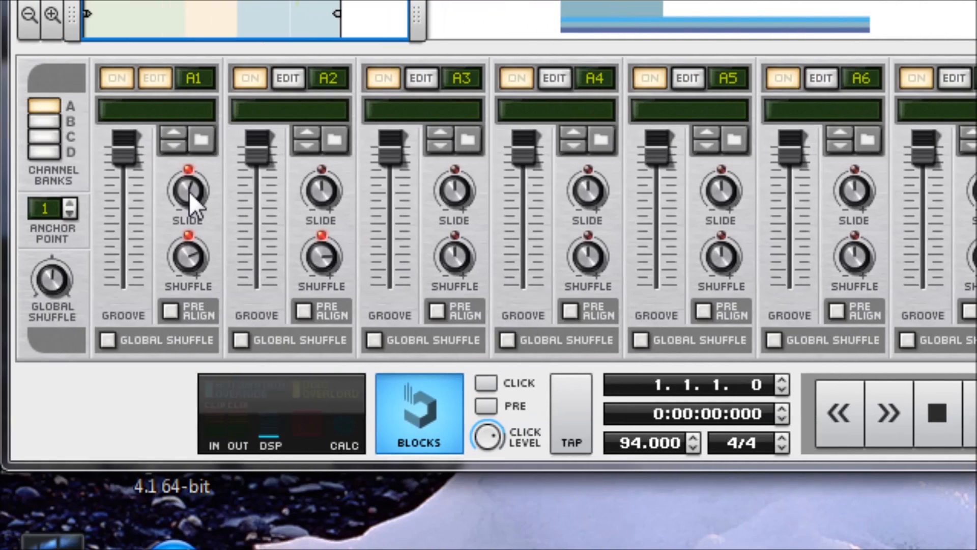
mouse_move(15, 193)
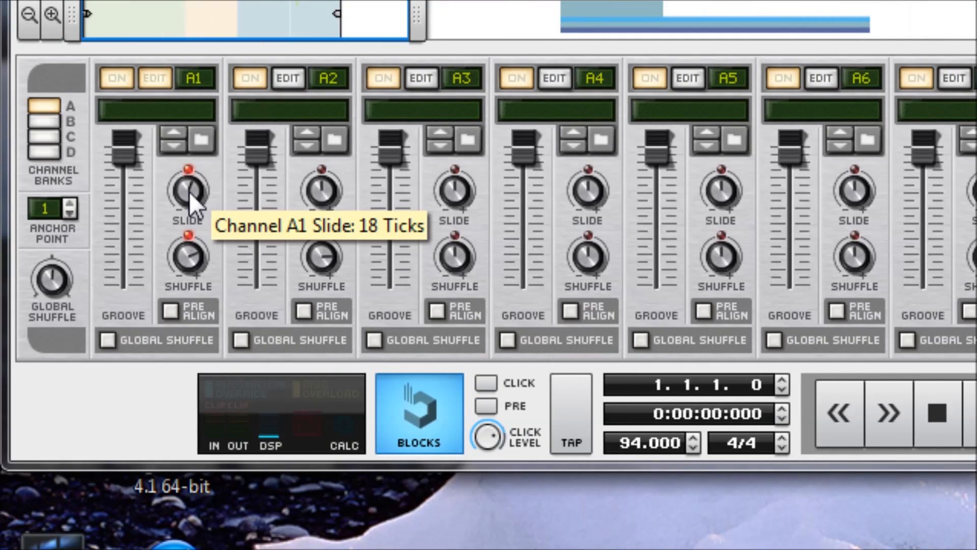
mouse_move(174, 260)
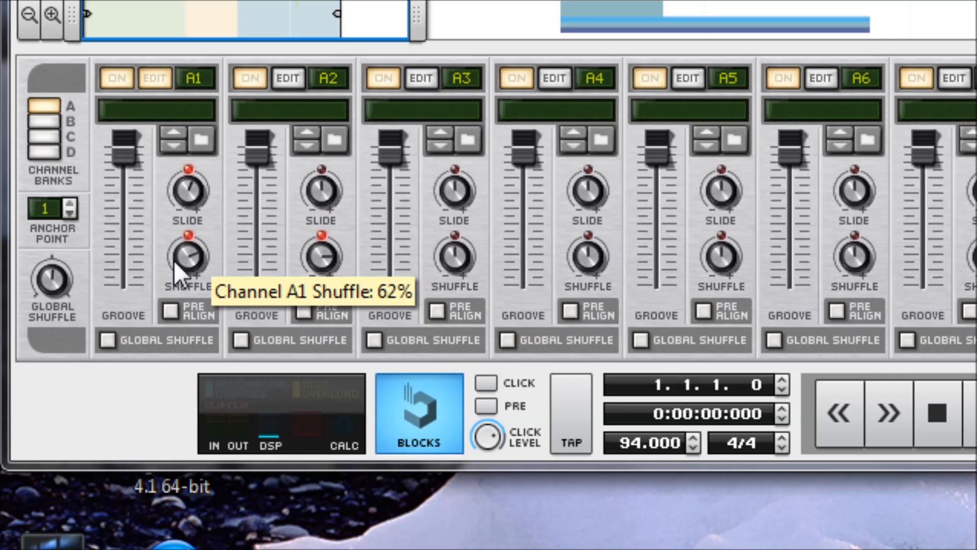
mouse_move(312, 259)
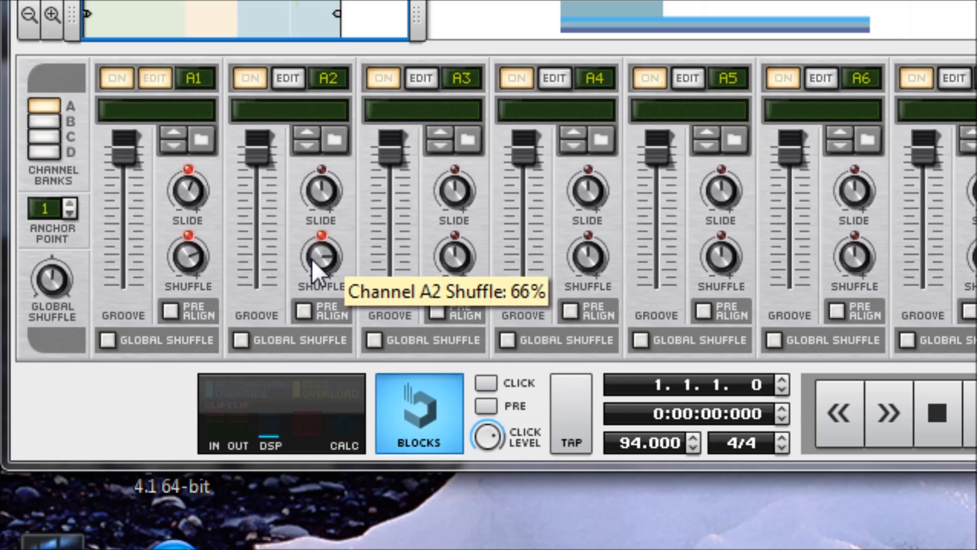
mouse_move(314, 207)
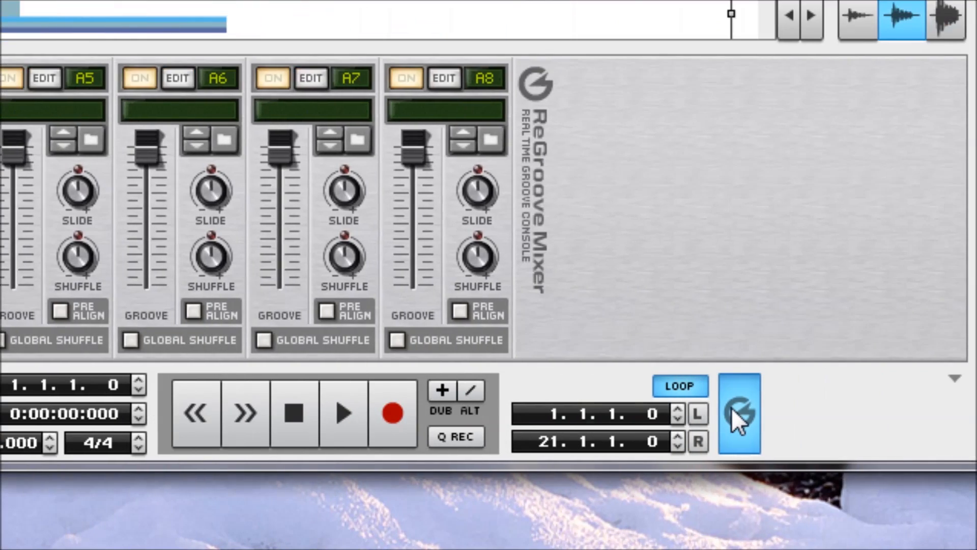
left_click(924, 413)
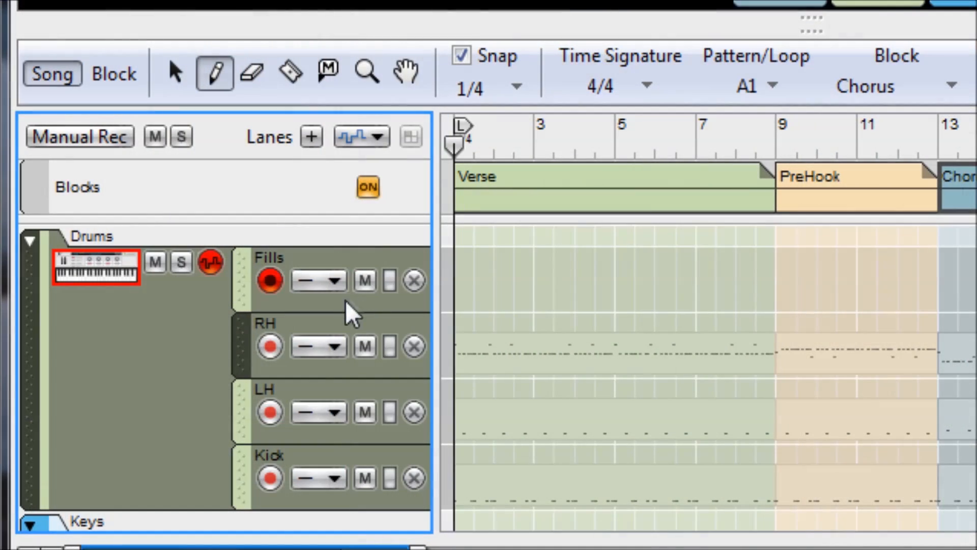
- Assign the Drums track's RH lane to ReGroove channel A1 and its Kick lane to channel A2
left_click(334, 347)
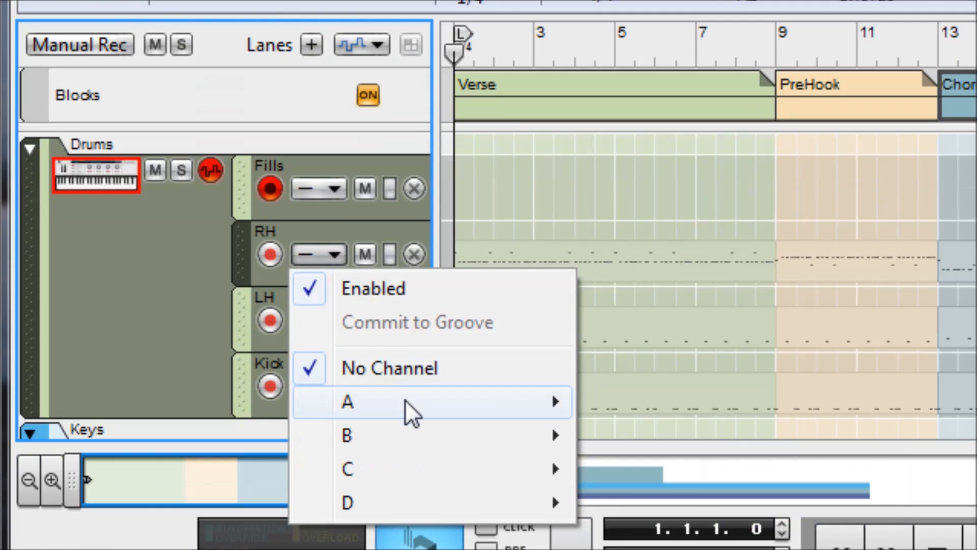
mouse_move(467, 492)
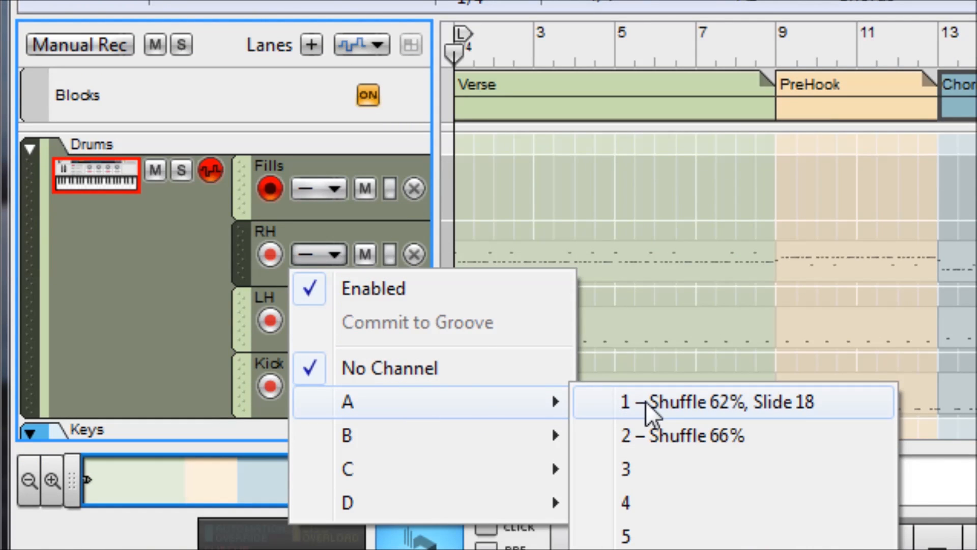
left_click(682, 401)
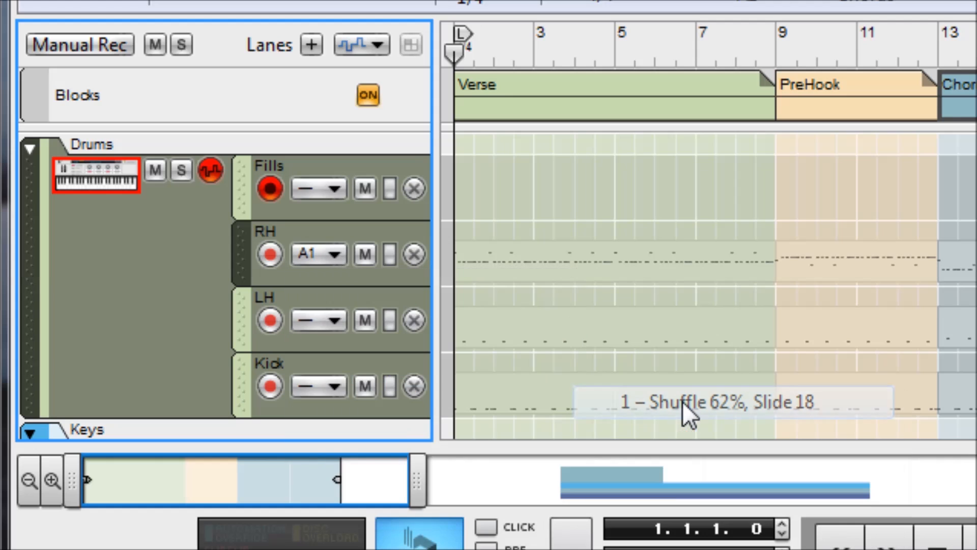
left_click(334, 384)
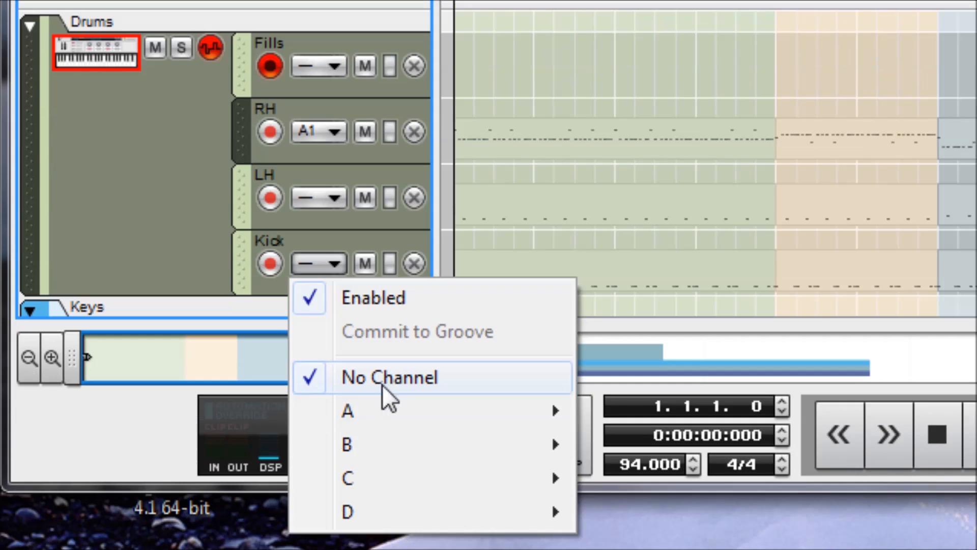
mouse_move(407, 472)
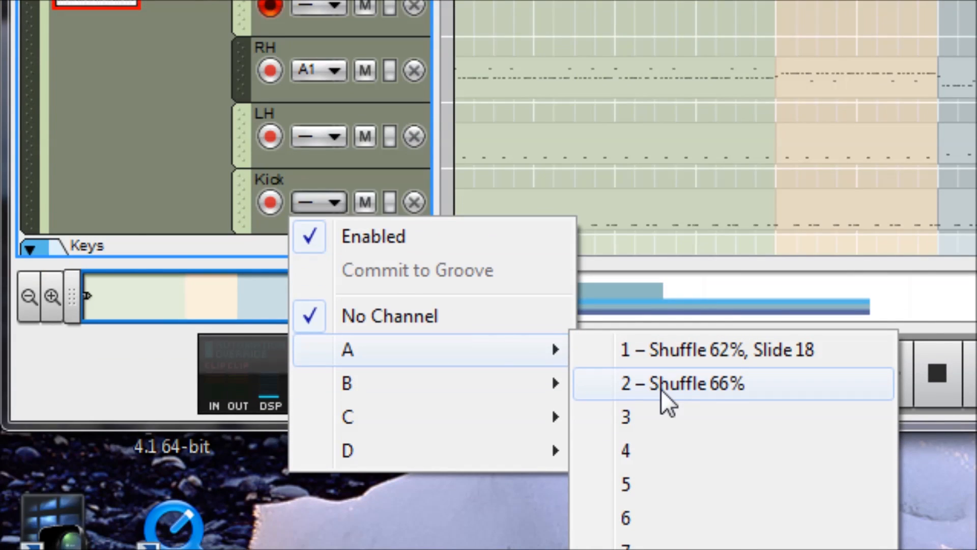
left_click(661, 389)
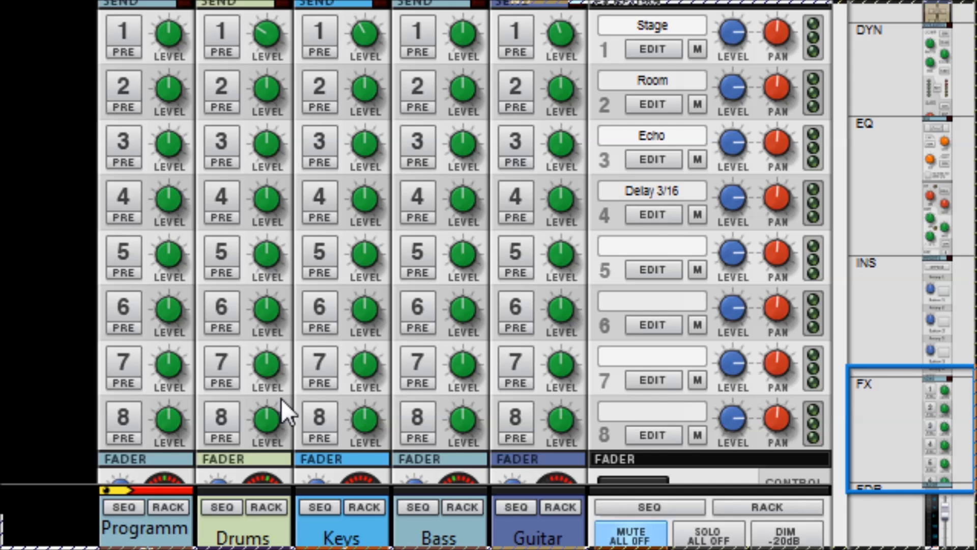
- Enable FX send 1 on the Drums, Keys, Bass and Guitar mixer channels, and play the arrangement from bar 1
left_click(229, 36)
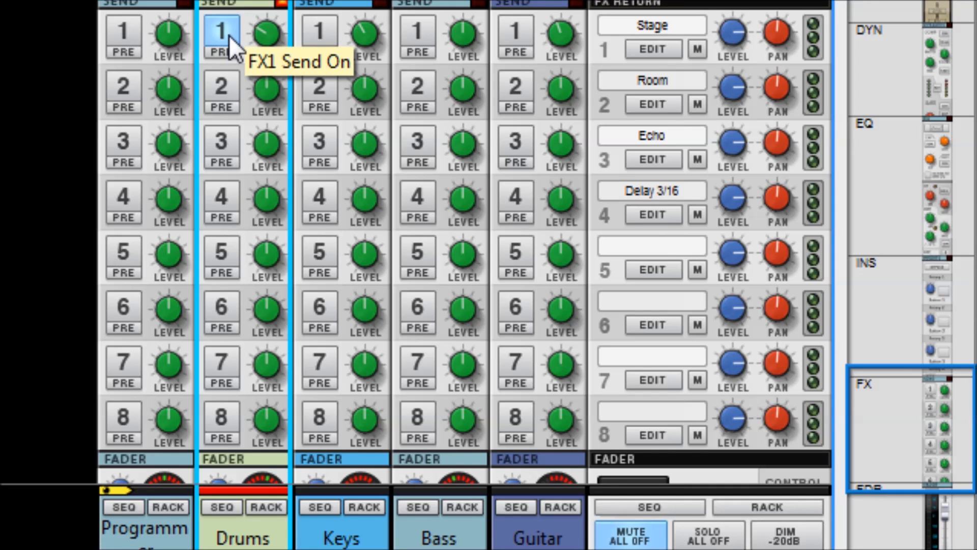
left_click(330, 32)
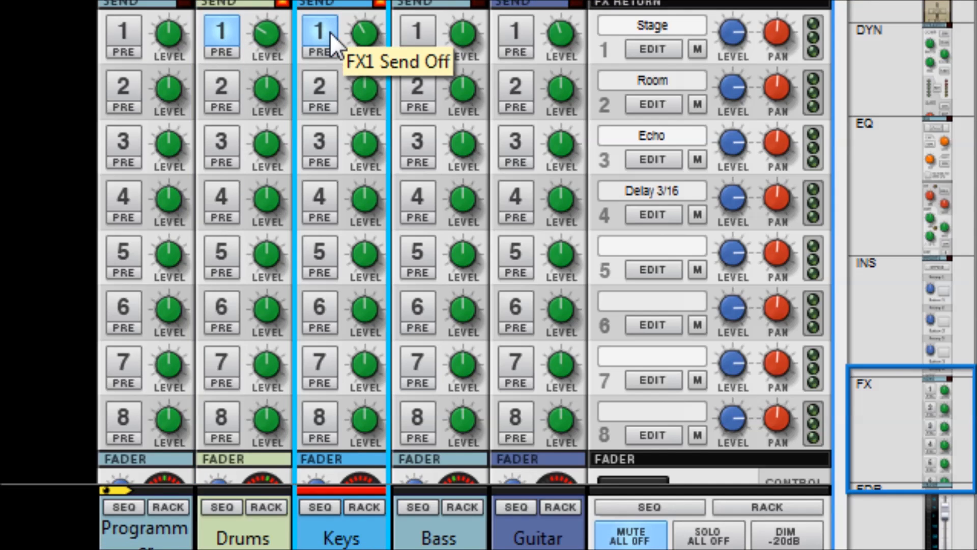
left_click(415, 29)
left_click(519, 30)
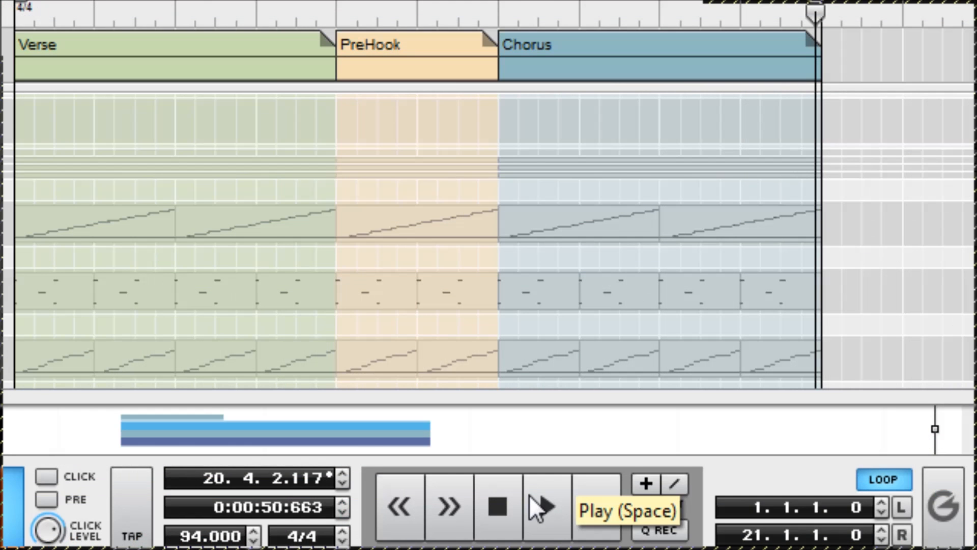
left_click(540, 512)
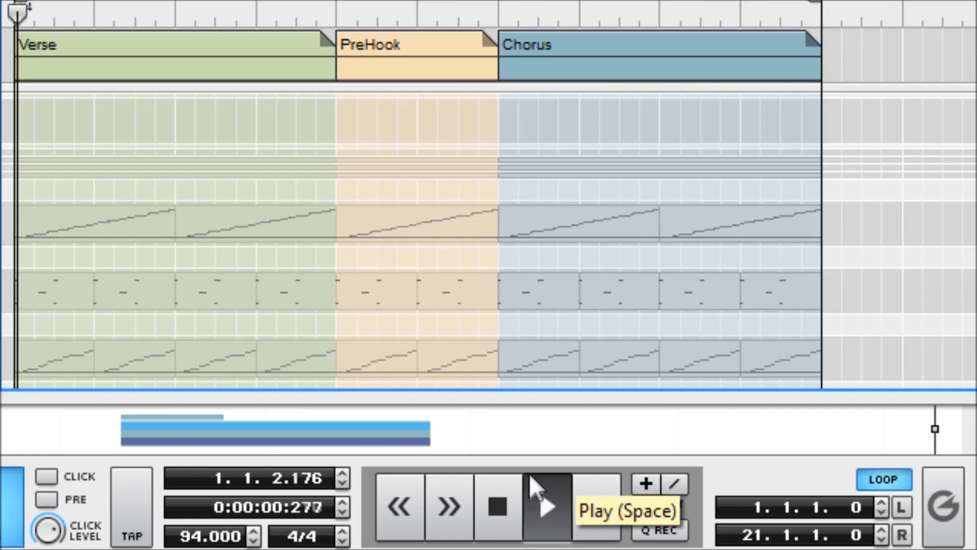